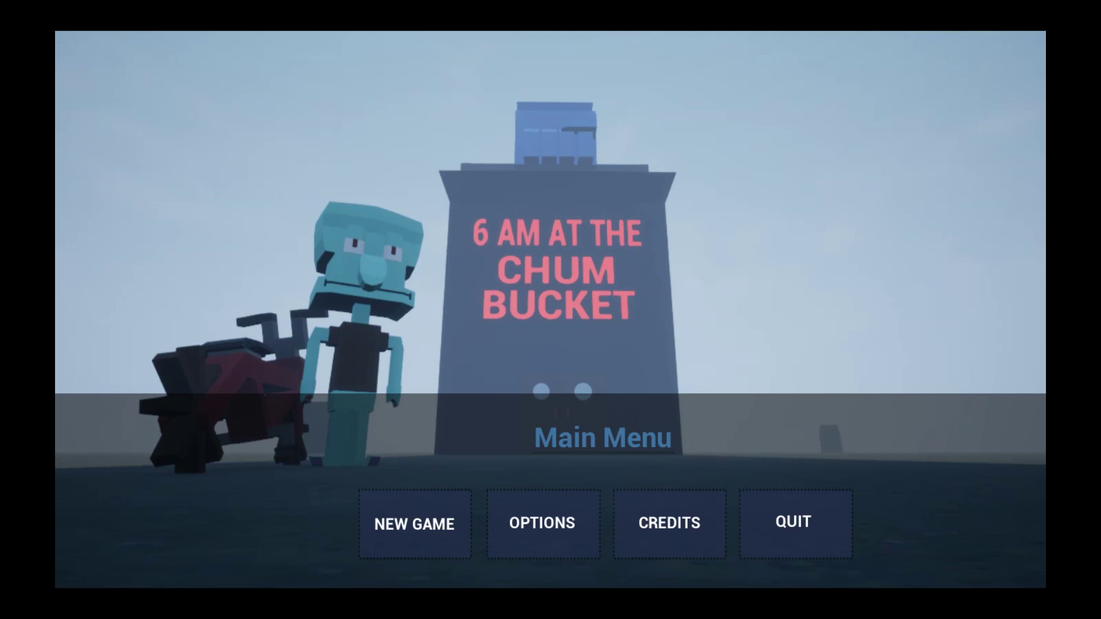
pyautogui.press('Return')
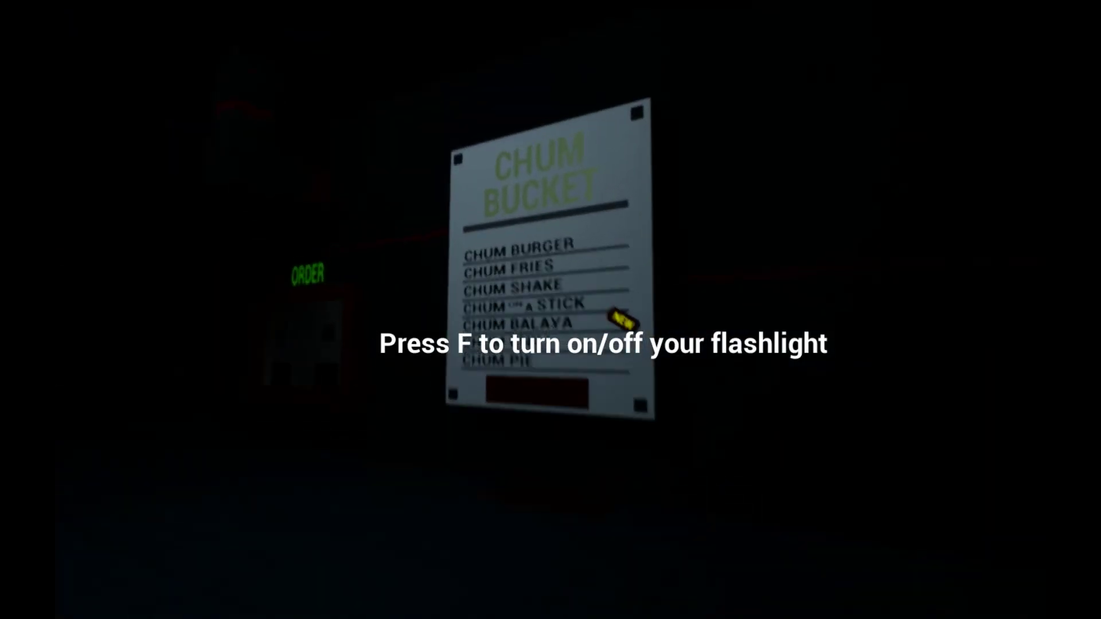
pyautogui.press('w')
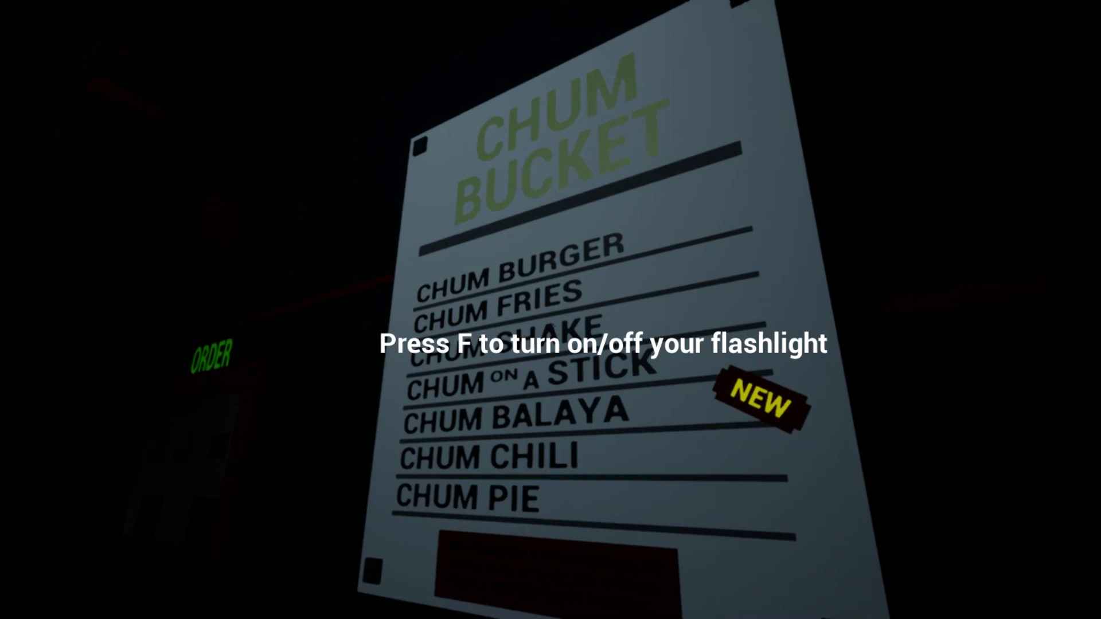
pyautogui.press('w')
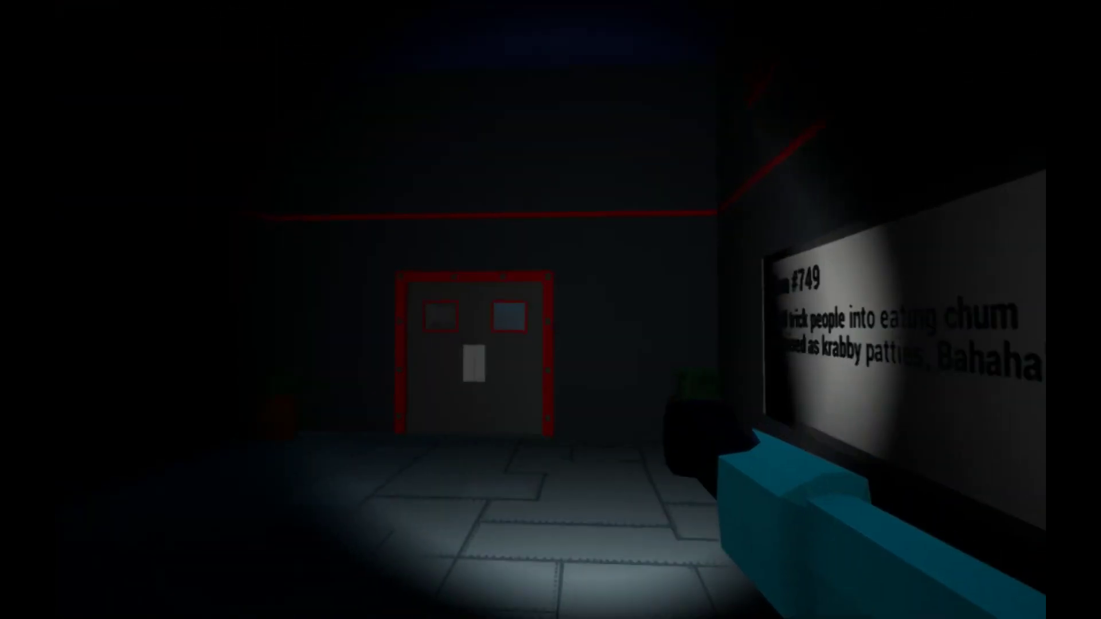
pyautogui.press('w')
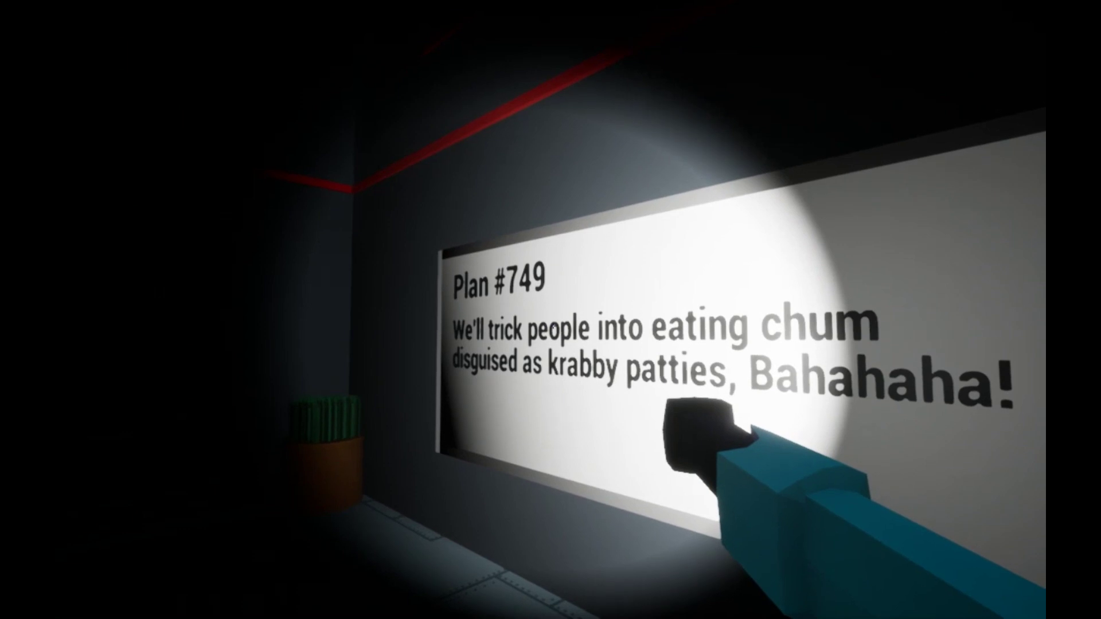
pyautogui.press('w')
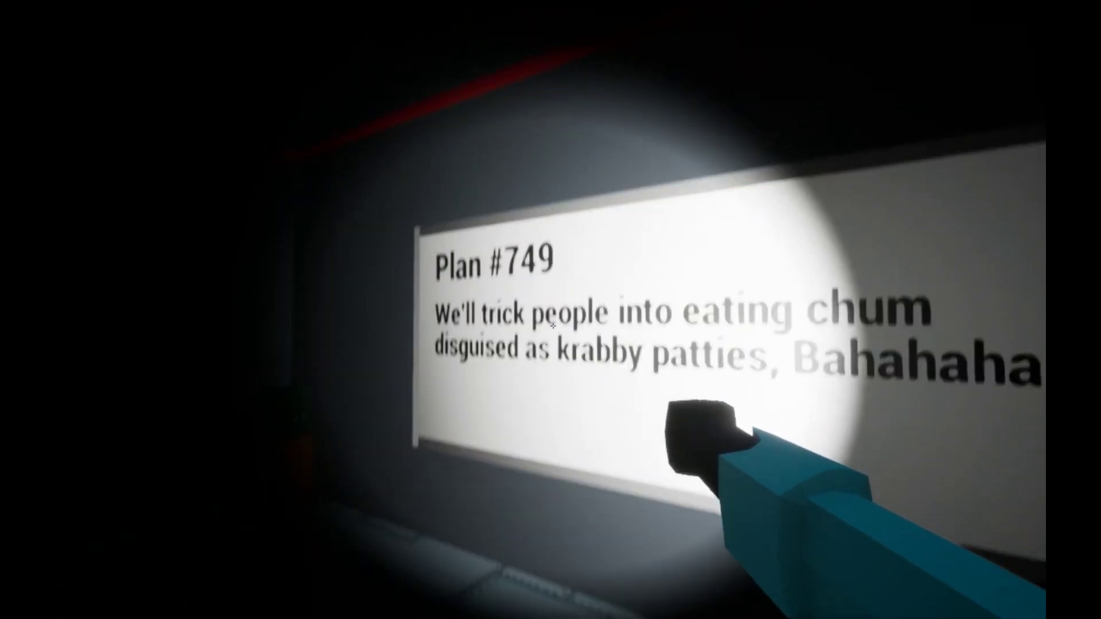
pyautogui.press('w')
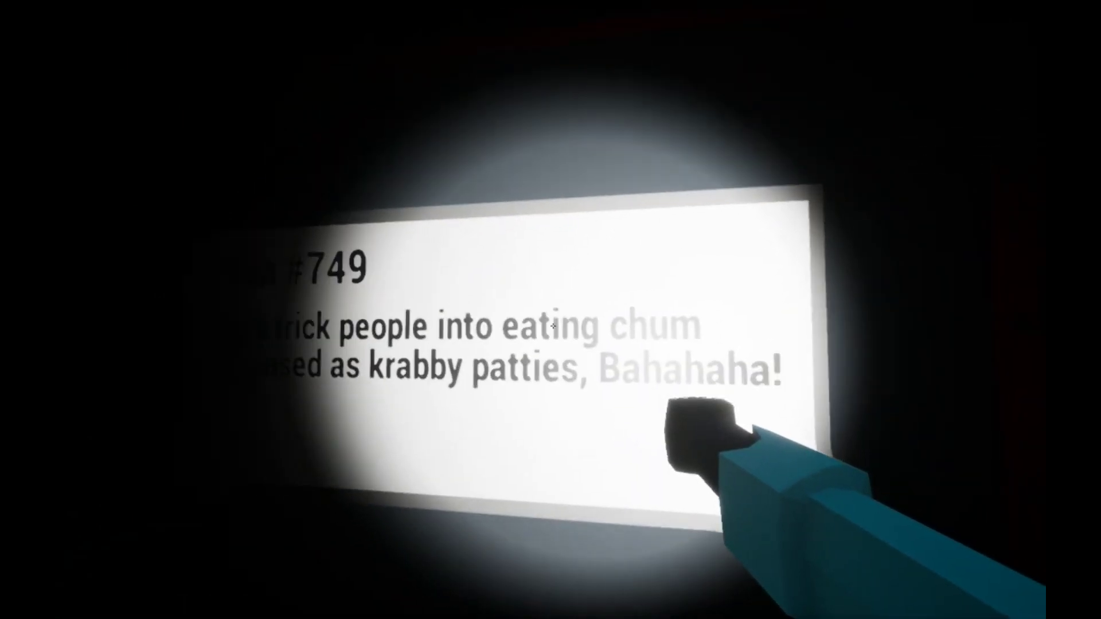
pyautogui.press('s')
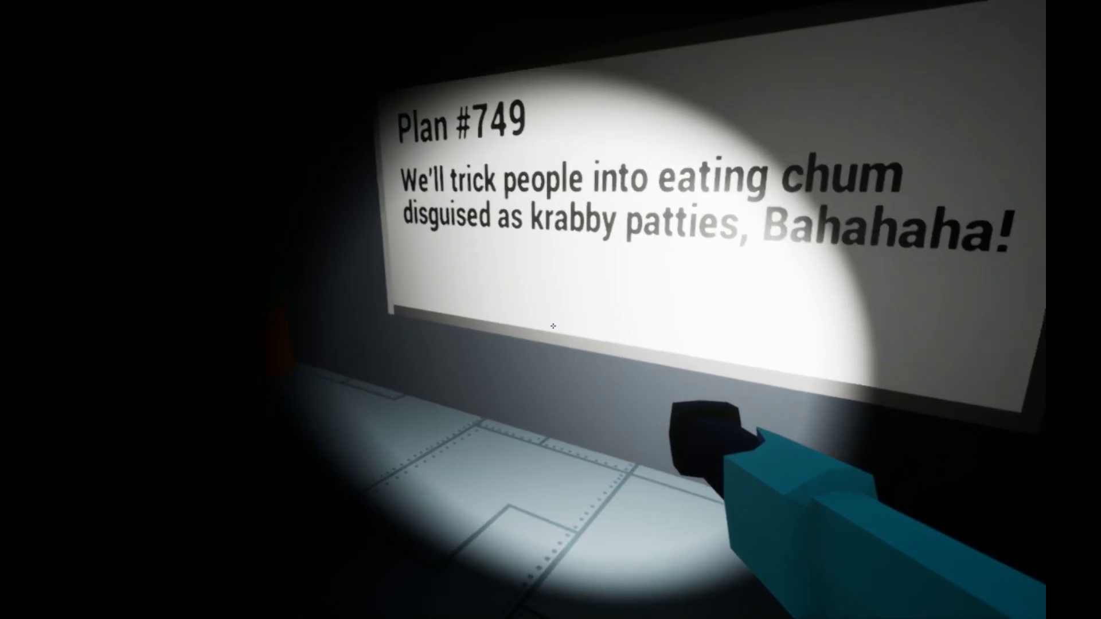
pyautogui.press('s')
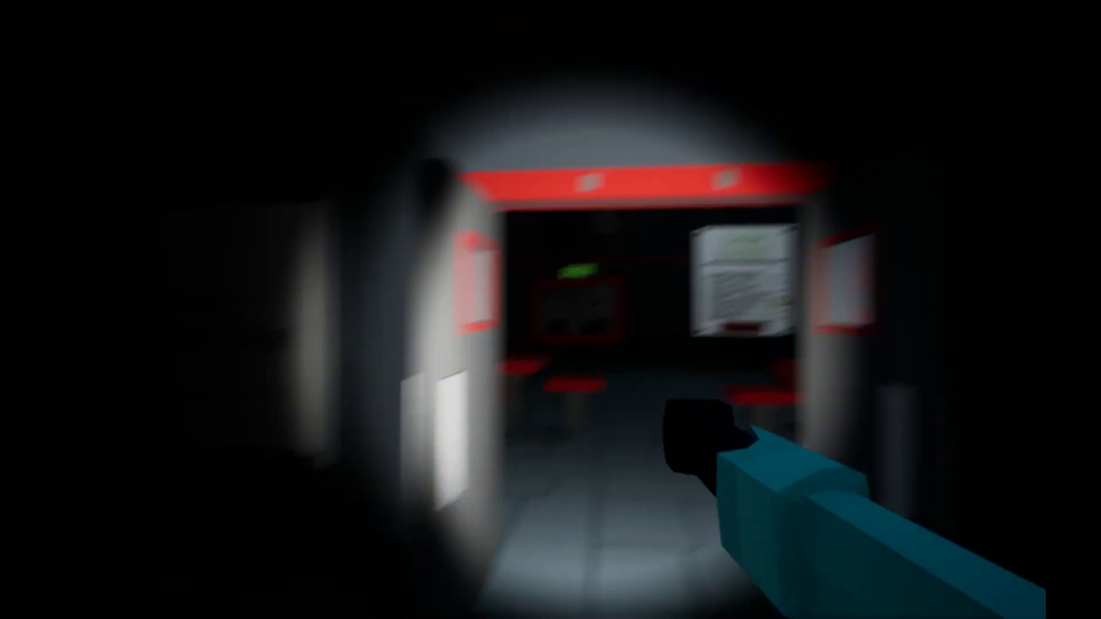
pyautogui.press('w')
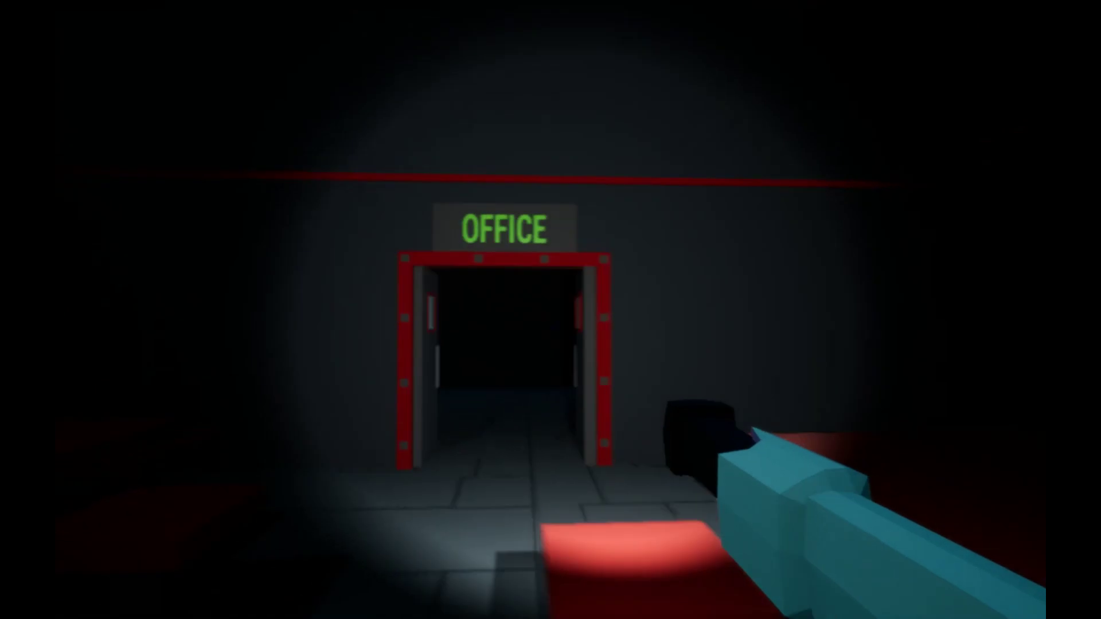
pyautogui.press('w')
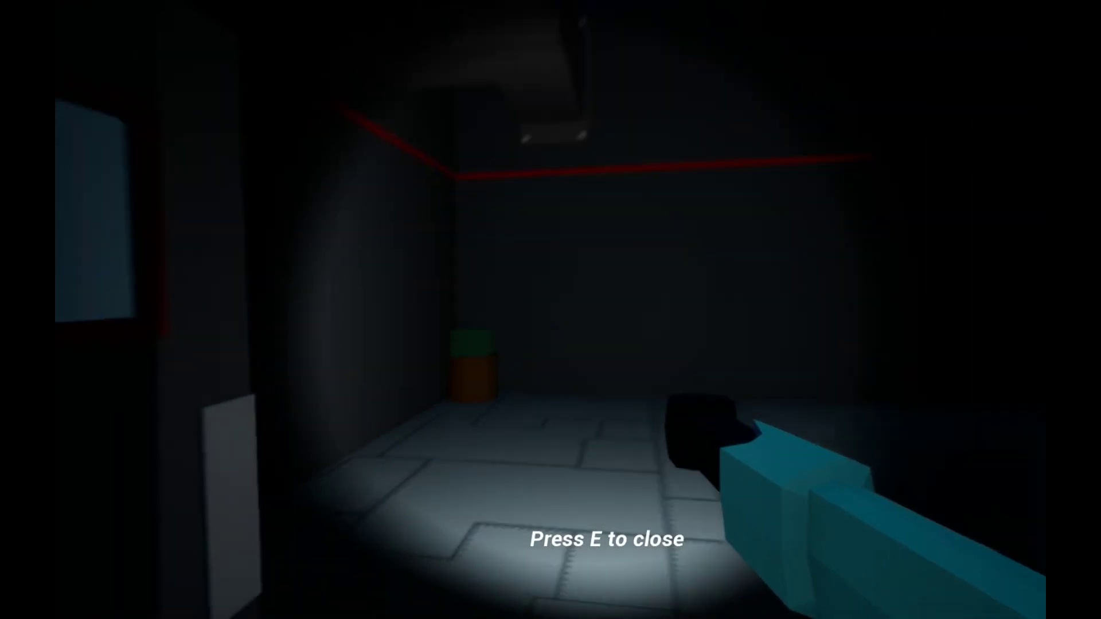
pyautogui.press('w')
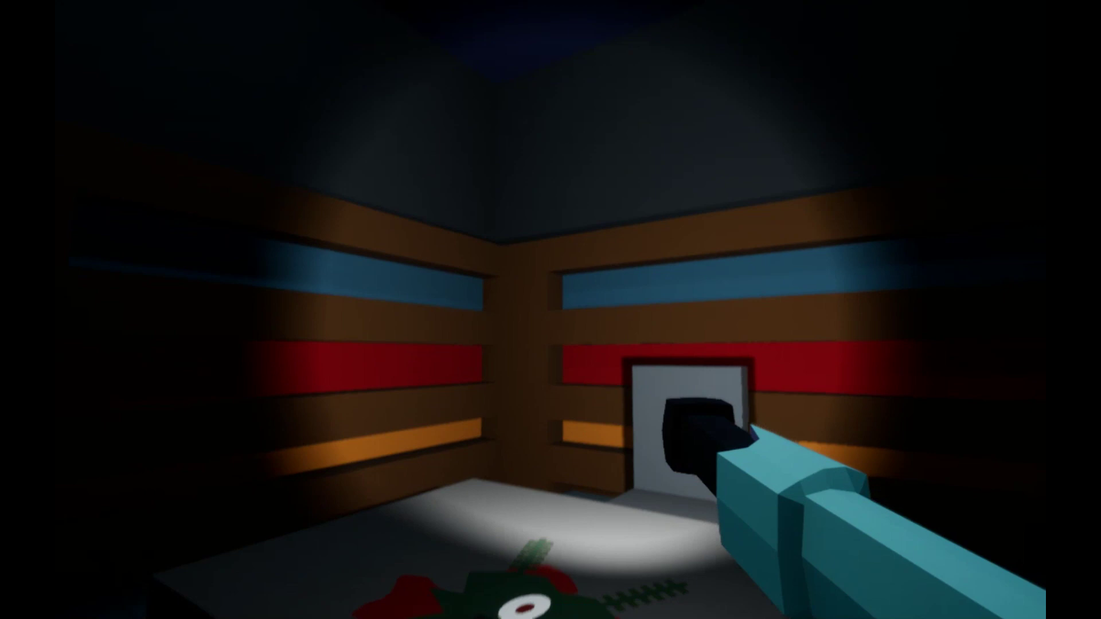
pyautogui.press('w')
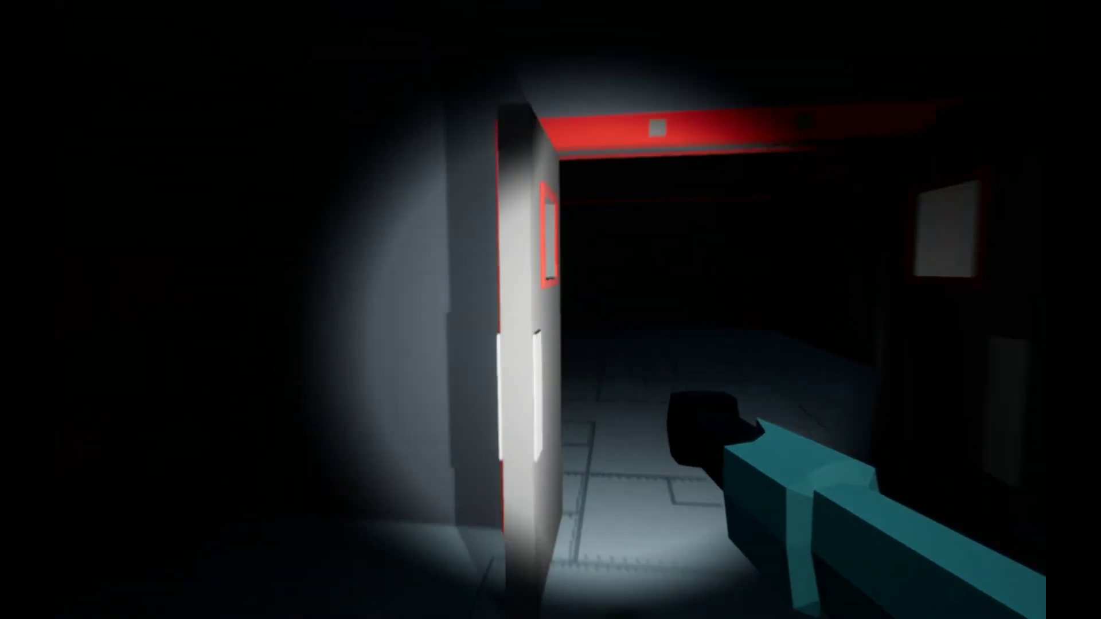
pyautogui.press('w')
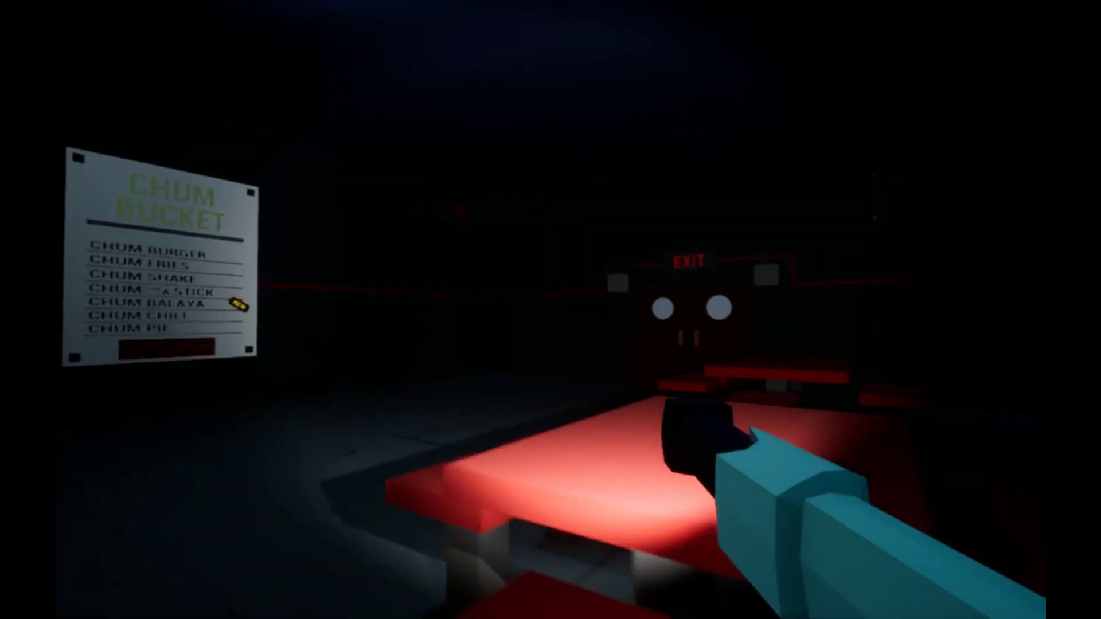
pyautogui.press('w')
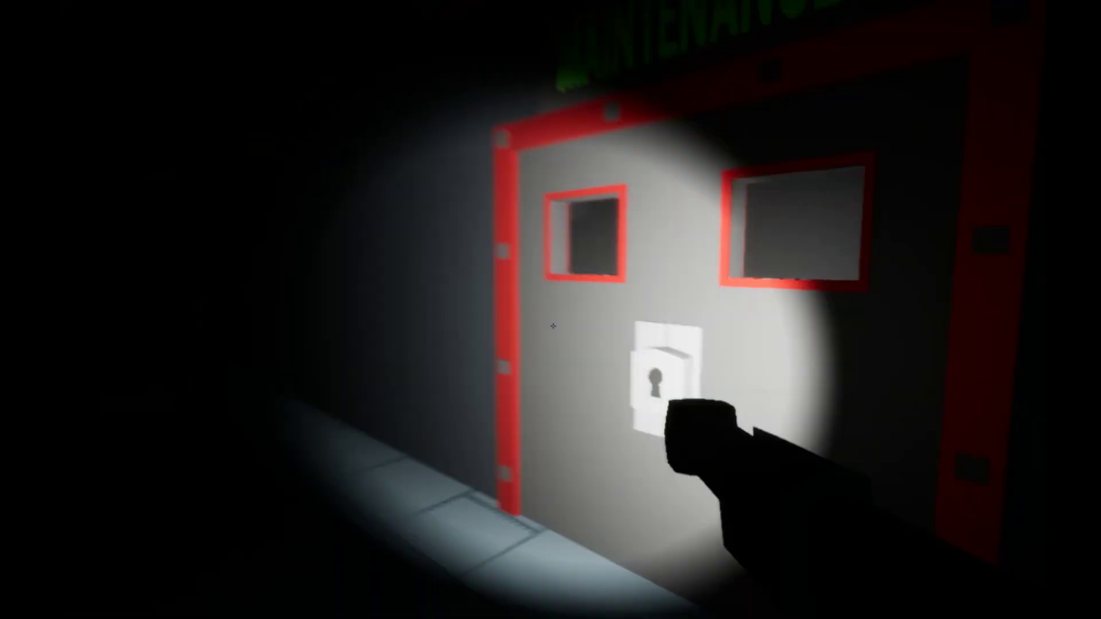
pyautogui.press('e')
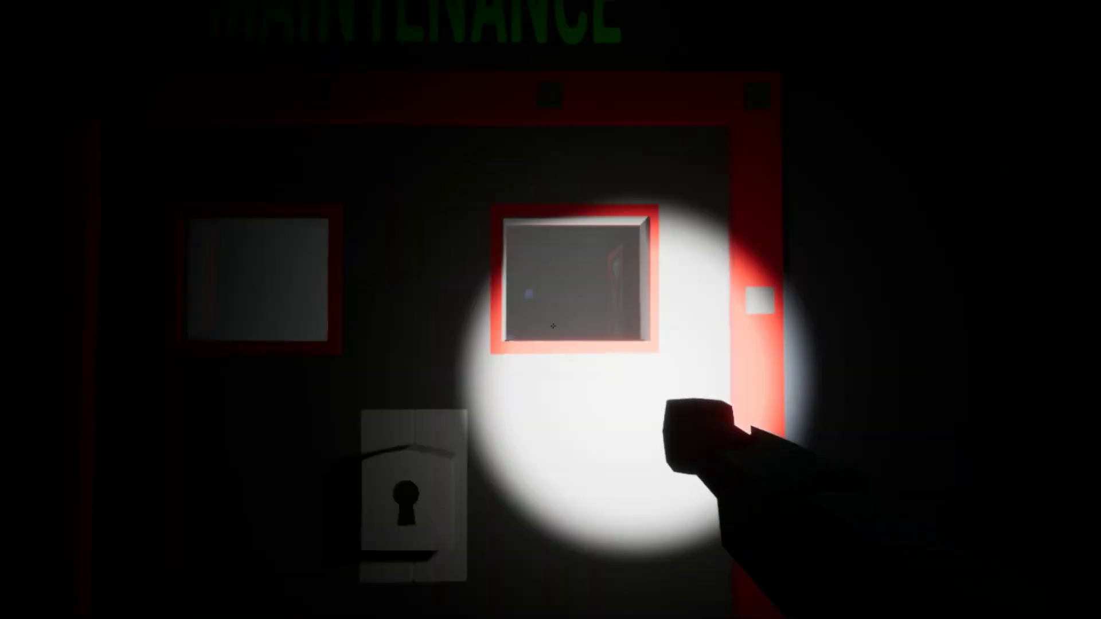
pyautogui.press('e')
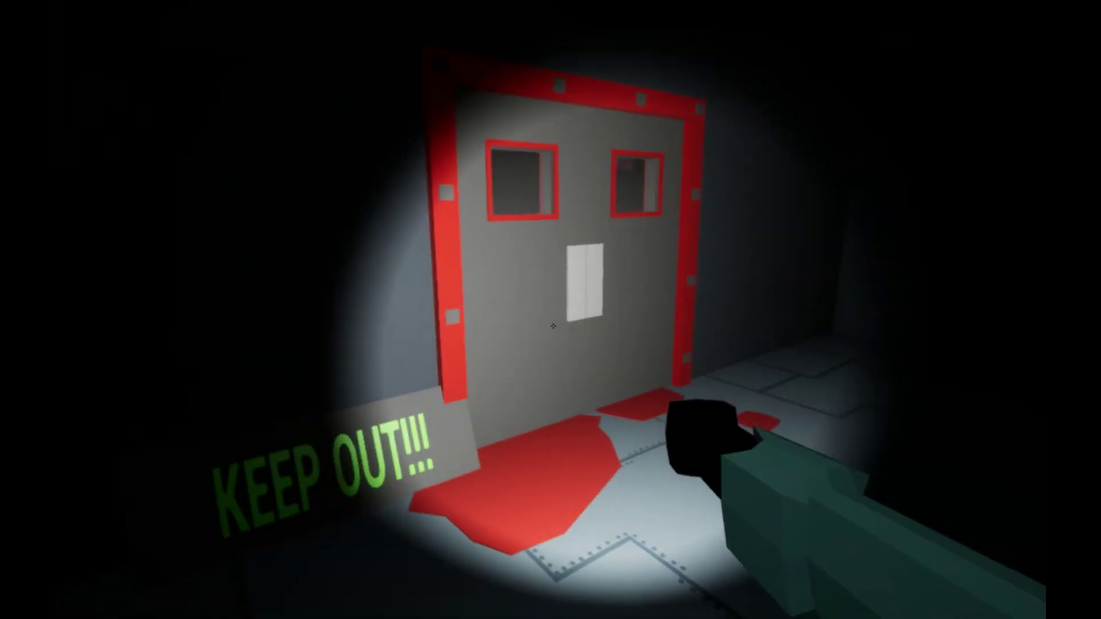
pyautogui.press('e')
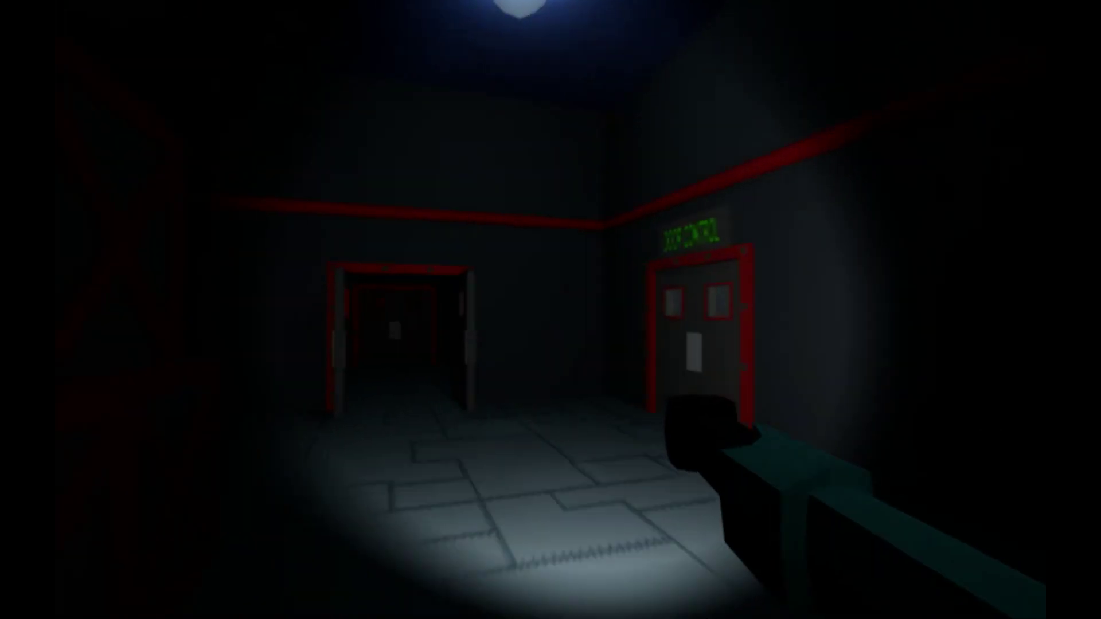
pyautogui.press('e')
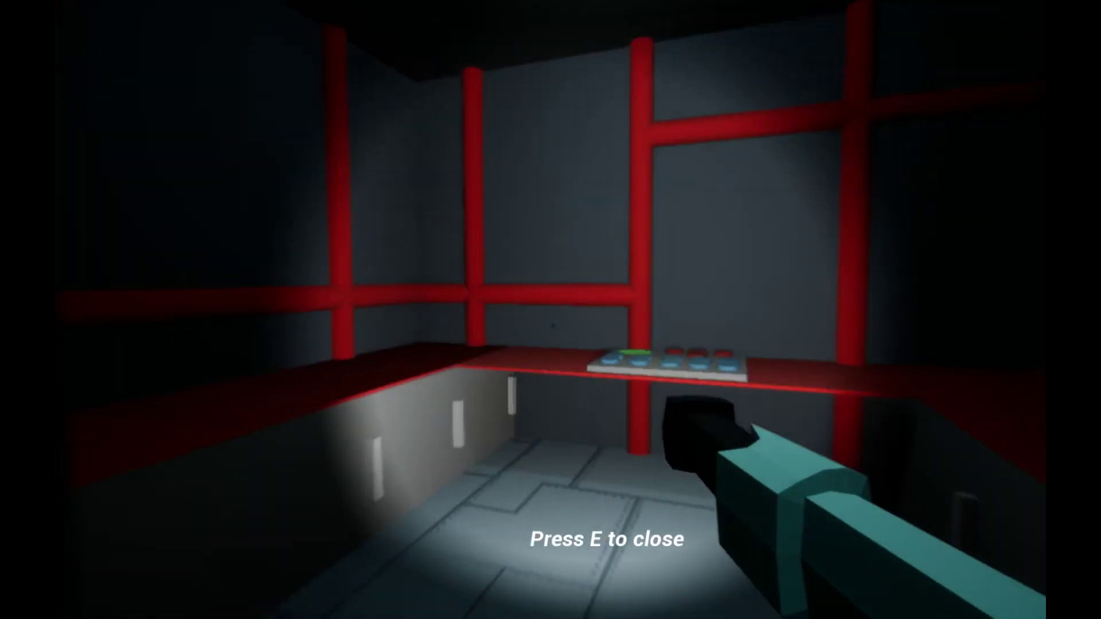
pyautogui.press('w')
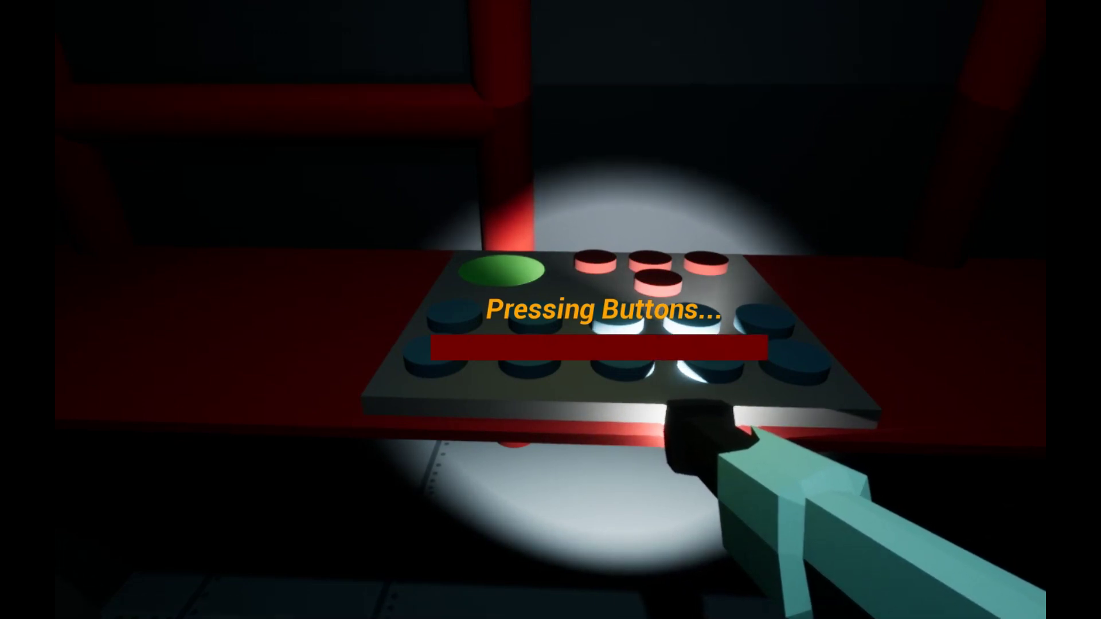
pyautogui.press('w')
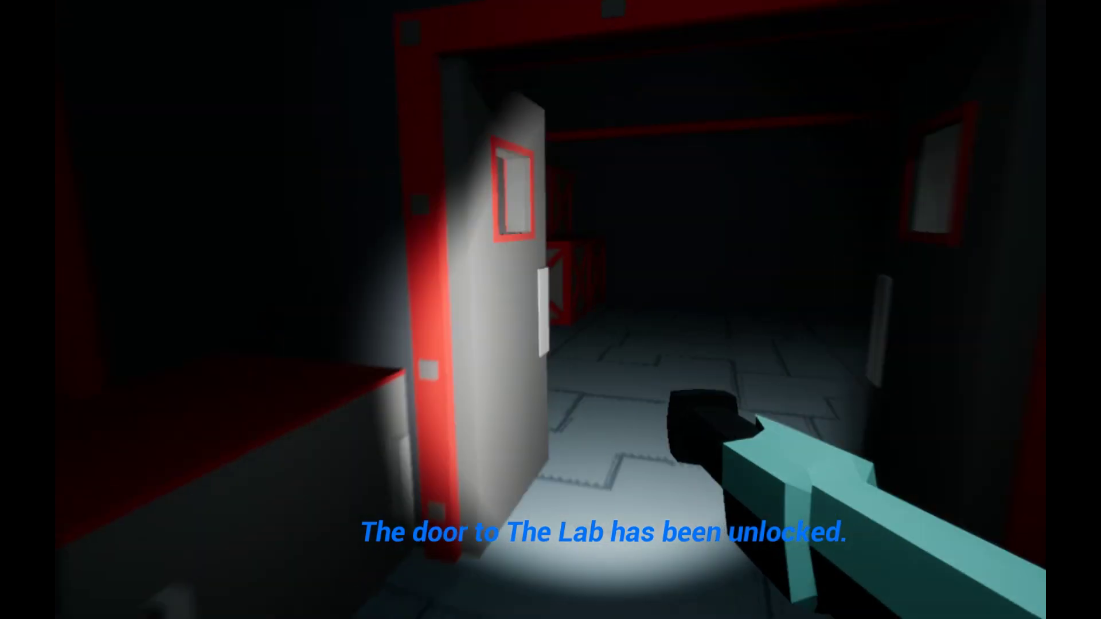
pyautogui.press('w')
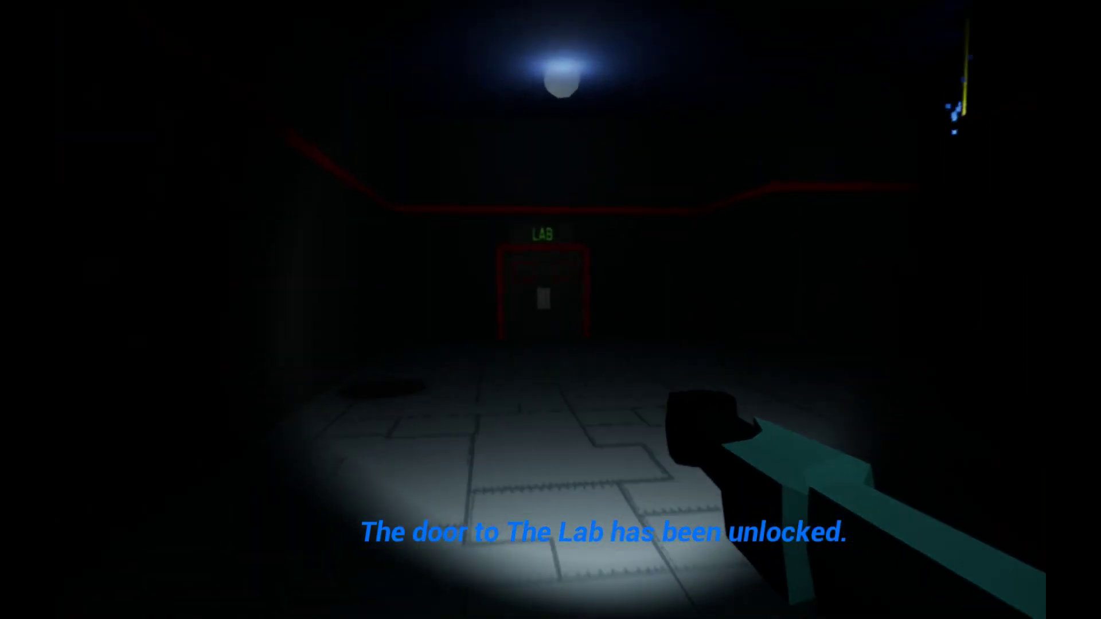
pyautogui.press('w')
pyautogui.press('w')
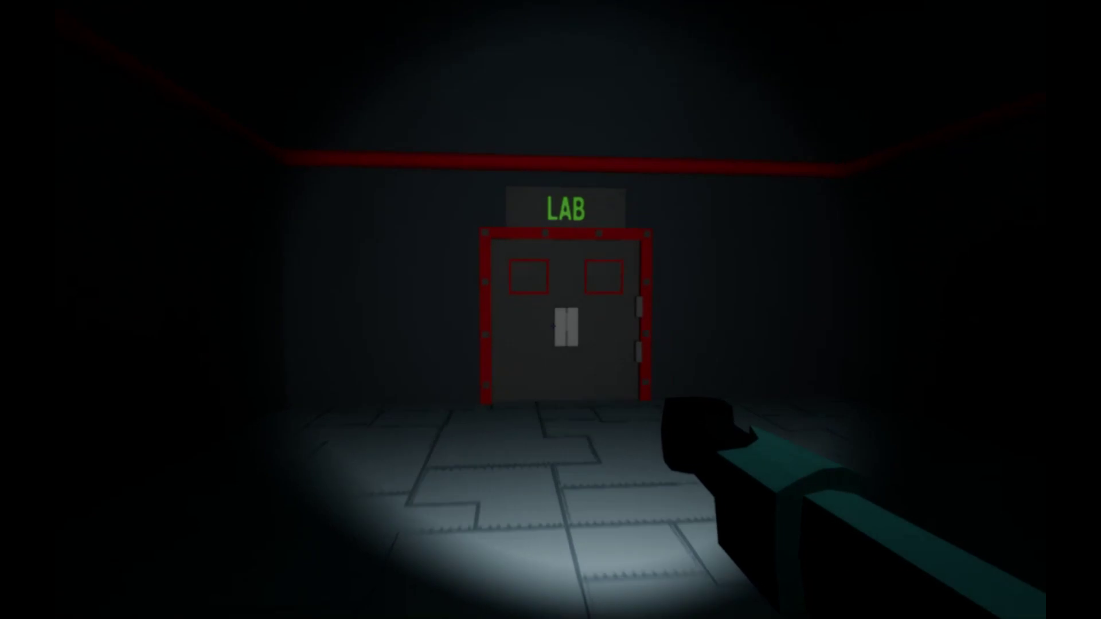
pyautogui.press('w')
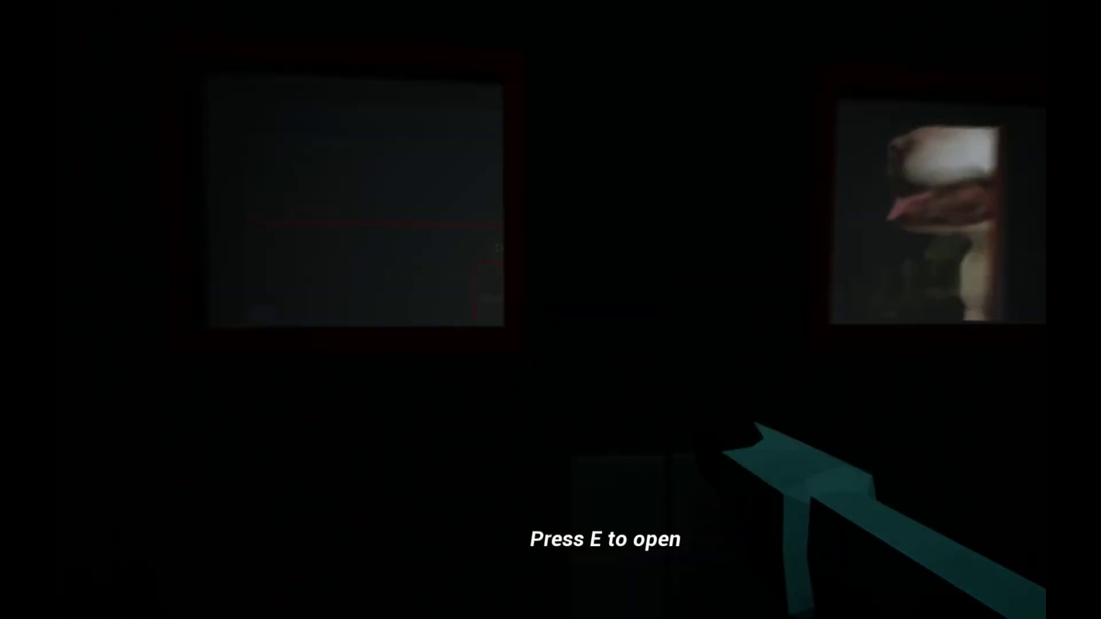
pyautogui.press('e')
pyautogui.press('w')
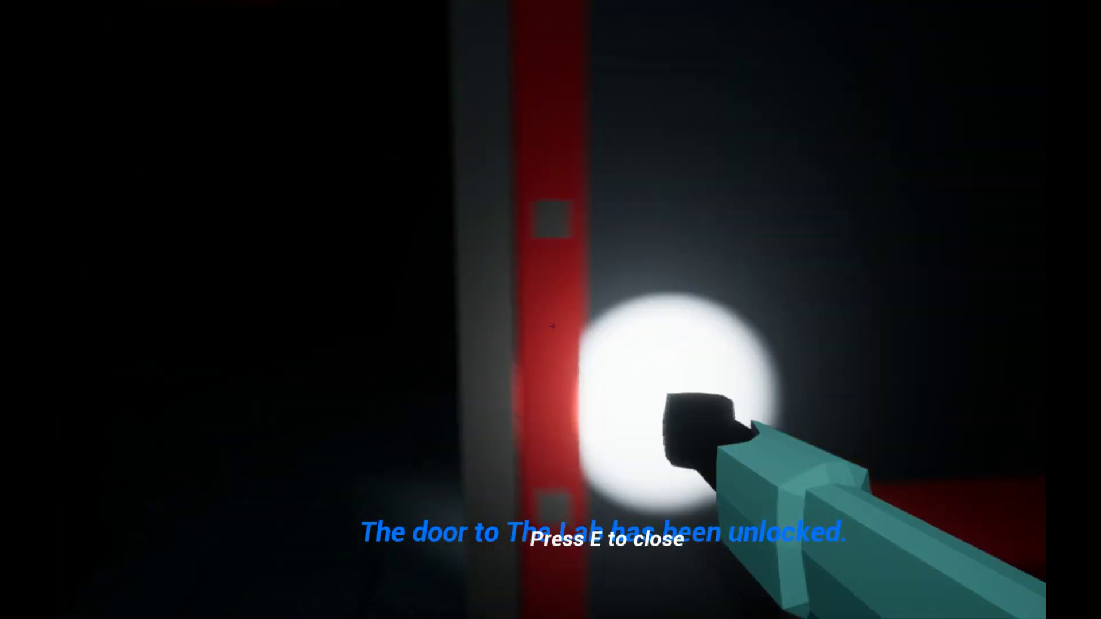
pyautogui.press('e')
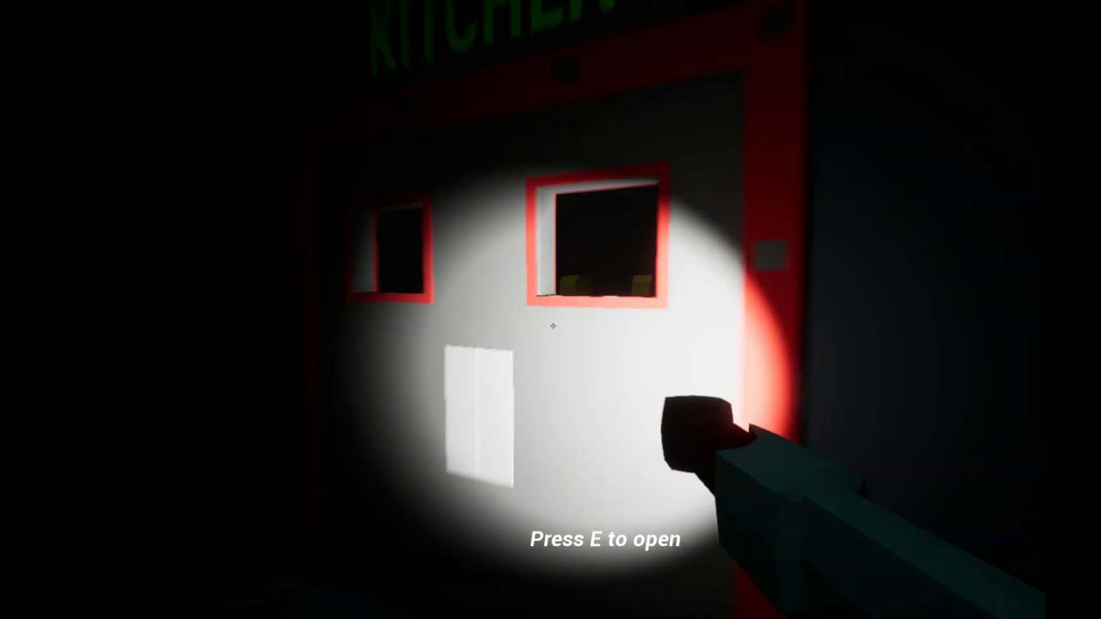
pyautogui.press('e')
pyautogui.press('w')
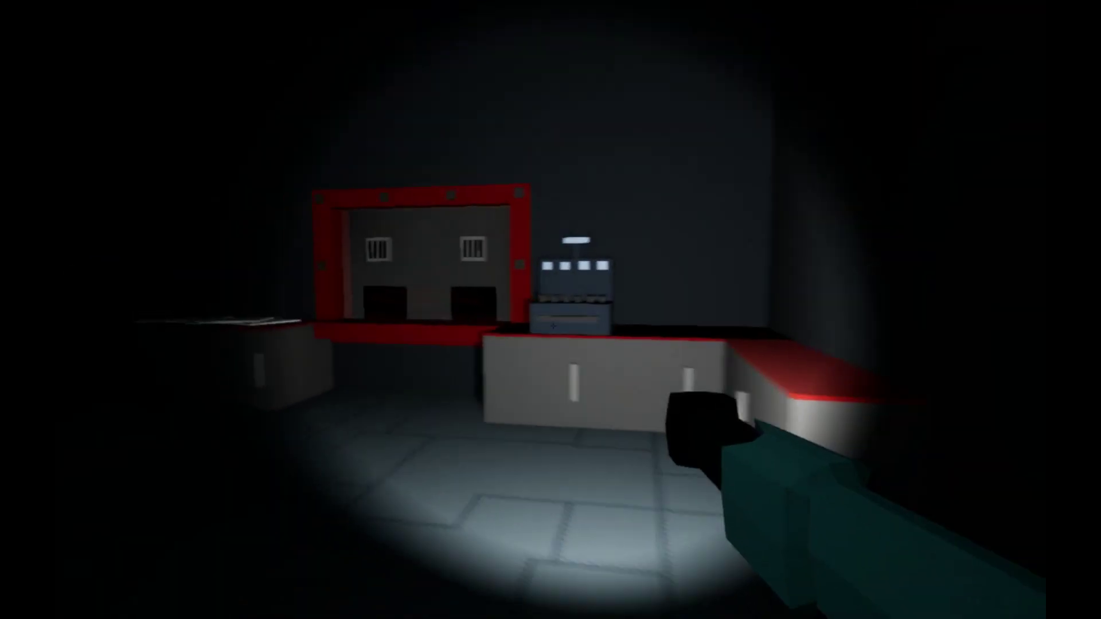
pyautogui.press('w')
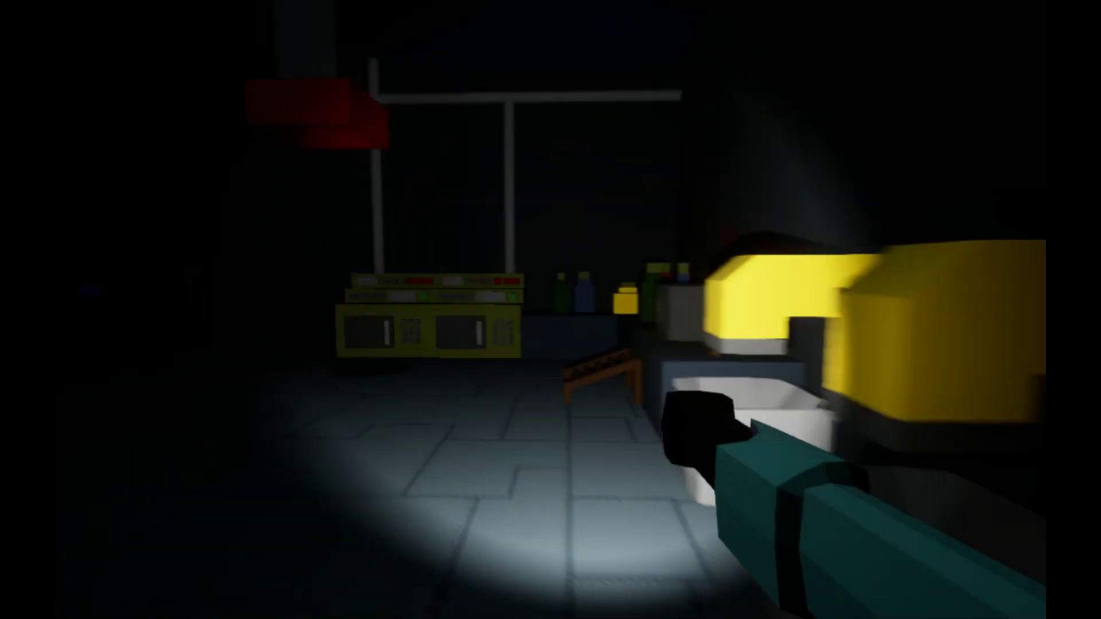
pyautogui.press('w')
pyautogui.press('w')
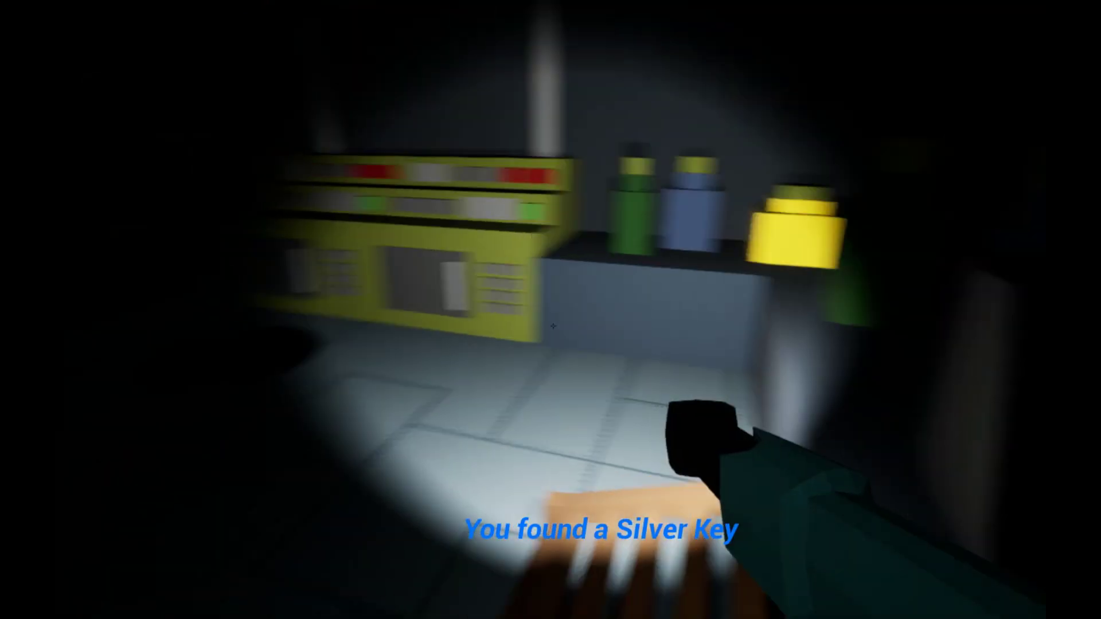
pyautogui.press('w')
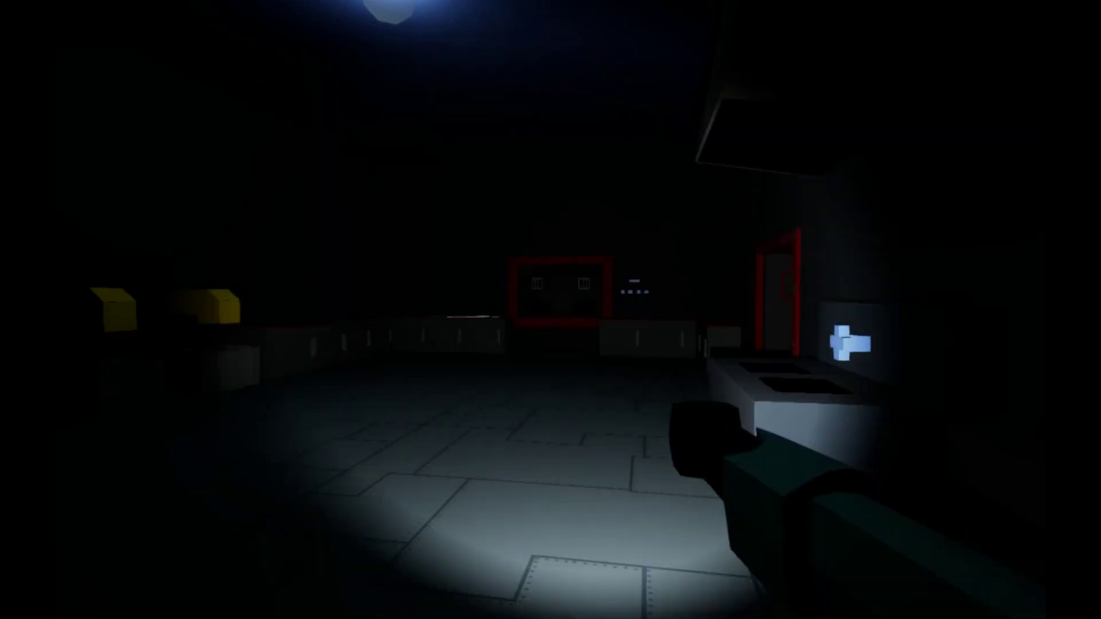
pyautogui.press('w')
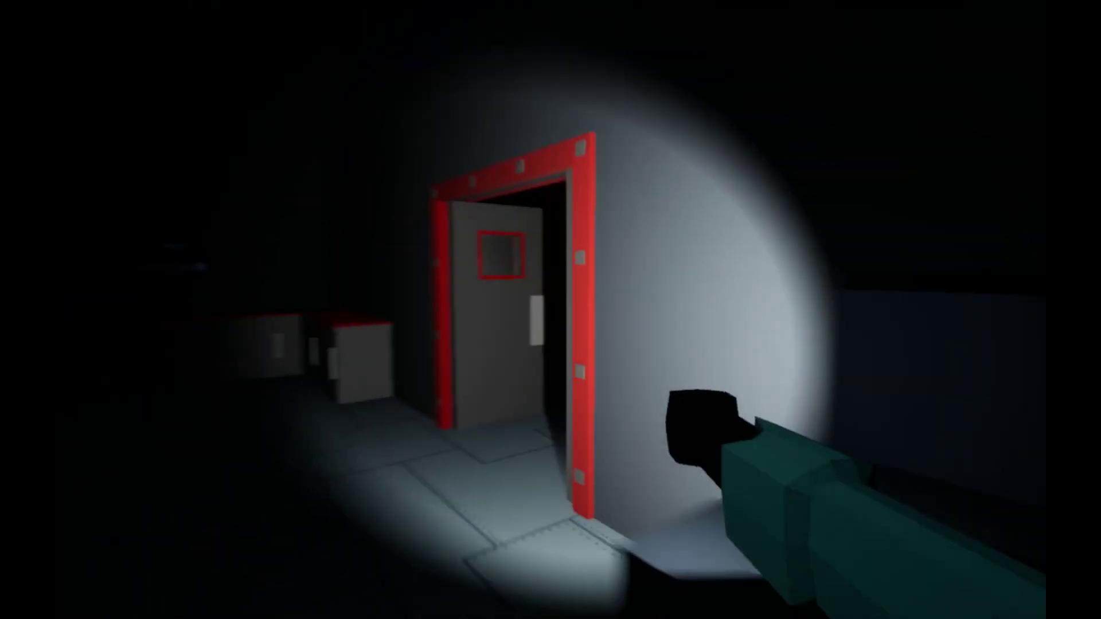
pyautogui.press('w')
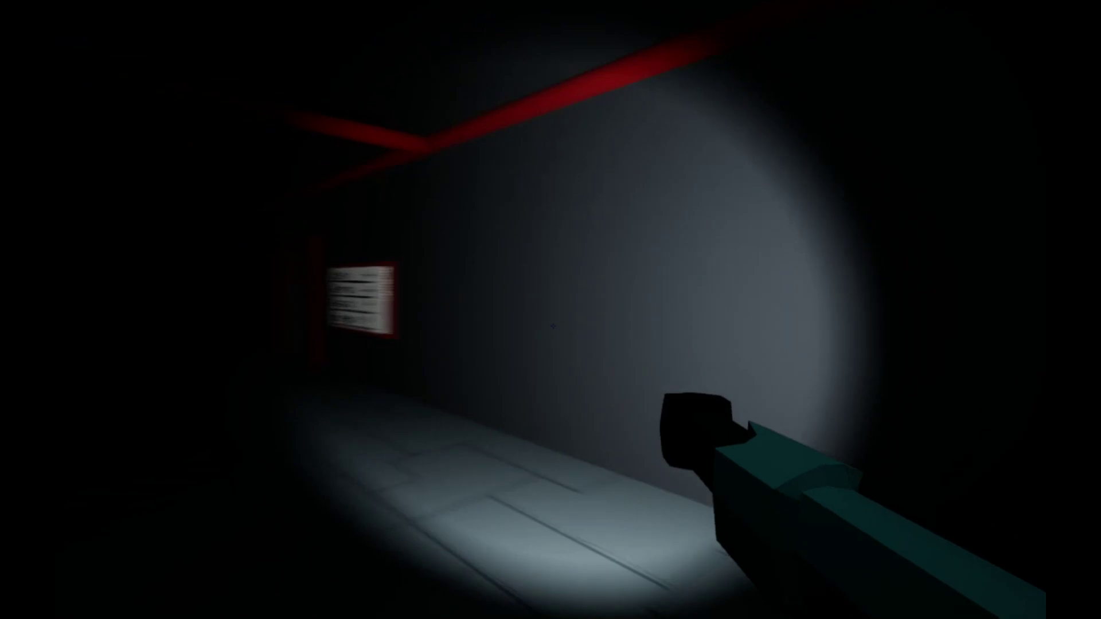
pyautogui.press('w')
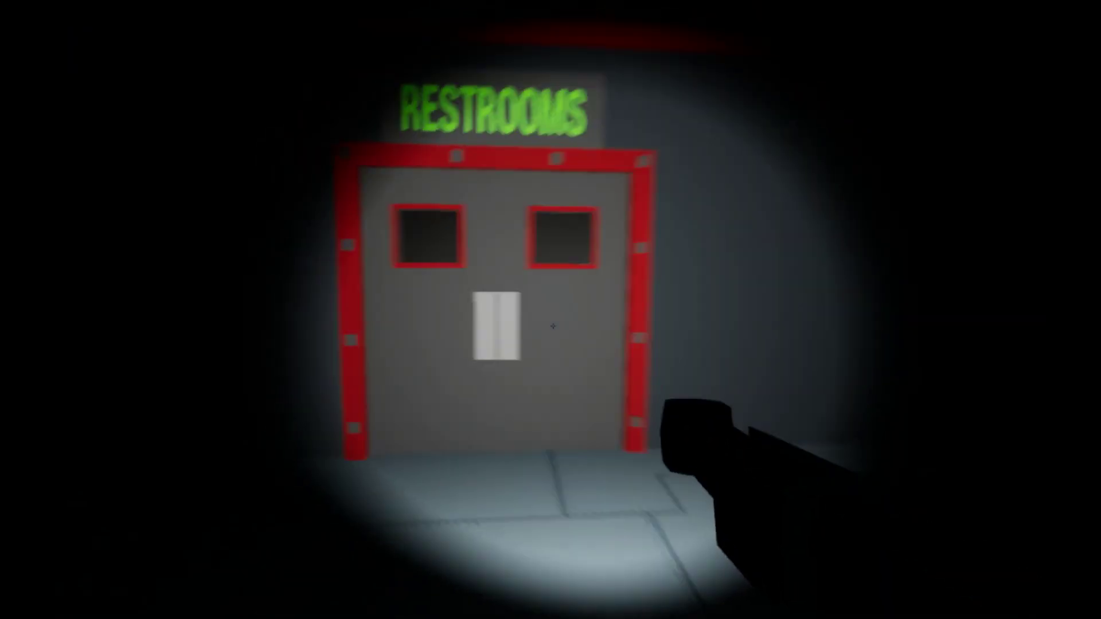
pyautogui.press('e')
pyautogui.press('w')
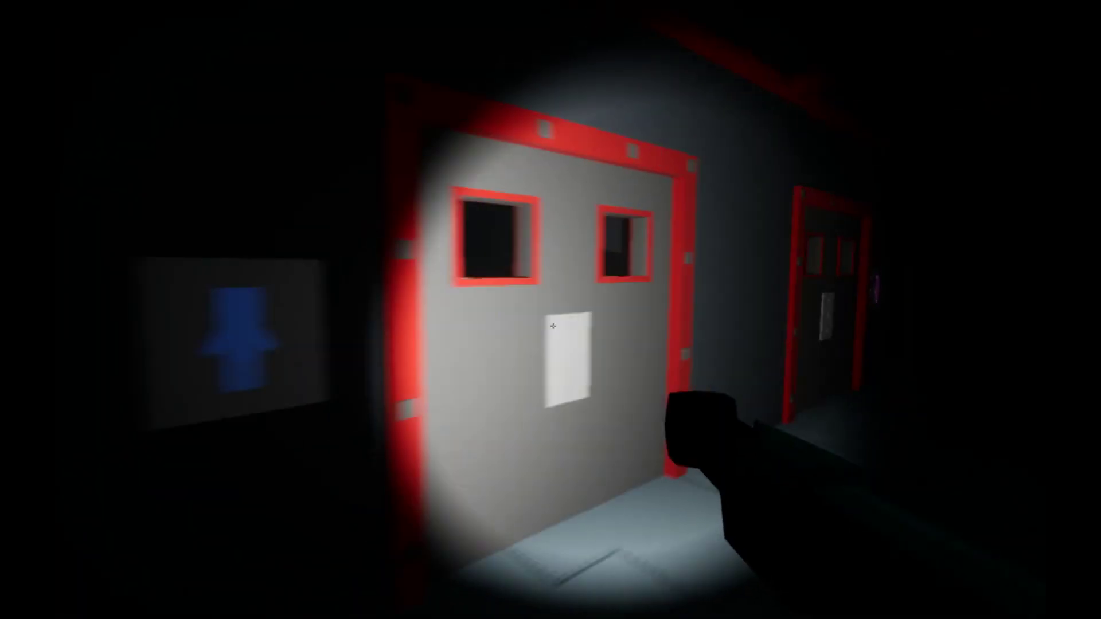
pyautogui.press('e')
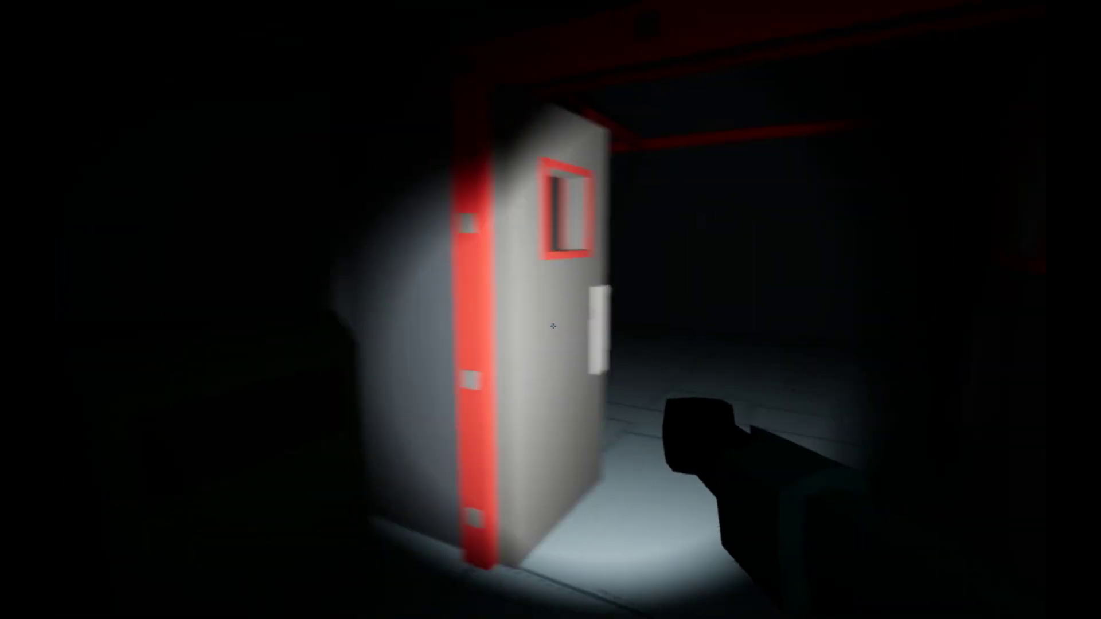
pyautogui.press('e')
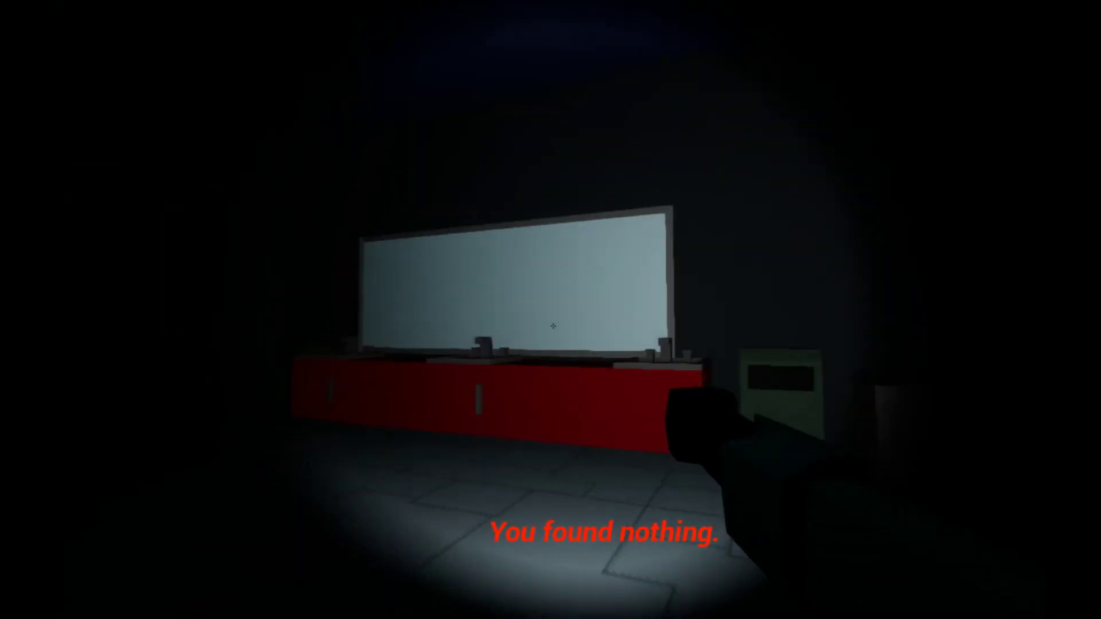
pyautogui.press('w')
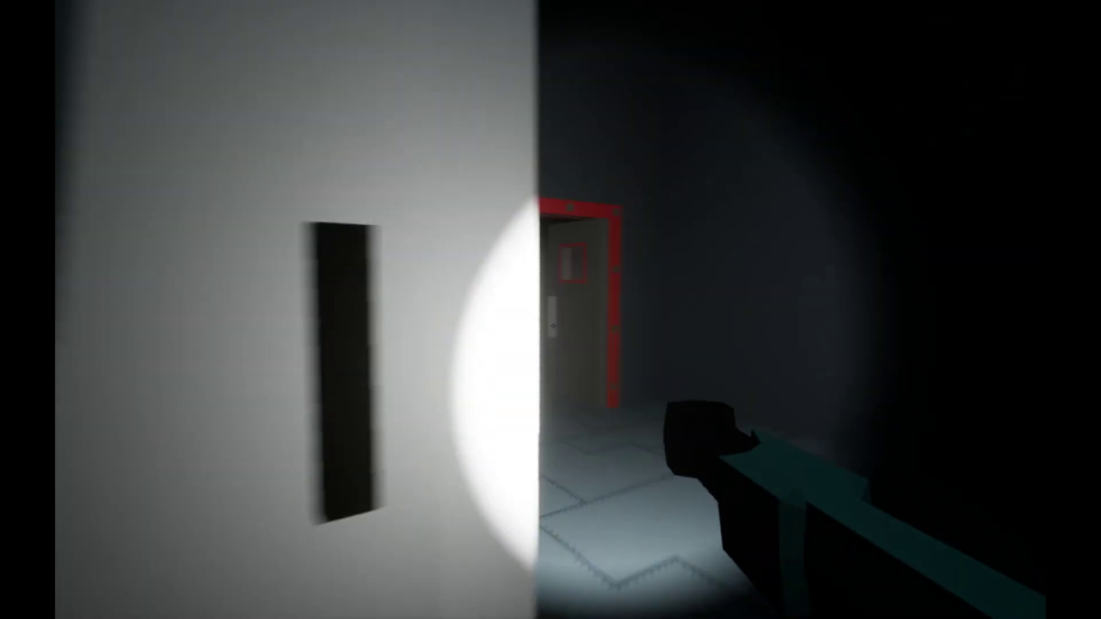
pyautogui.press('e')
pyautogui.press('w')
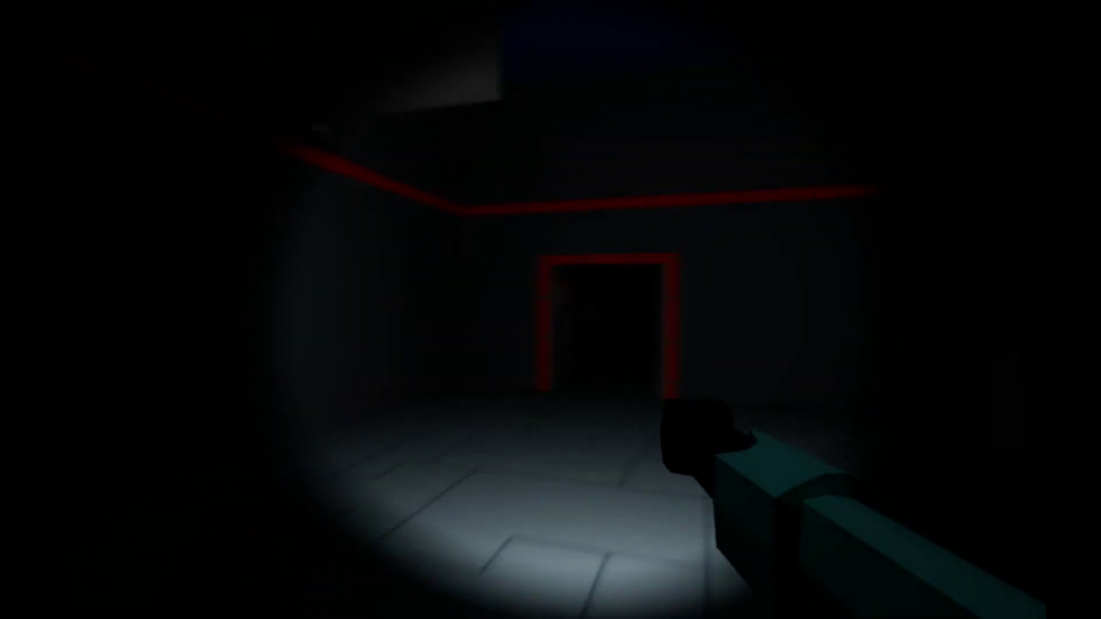
pyautogui.press('w')
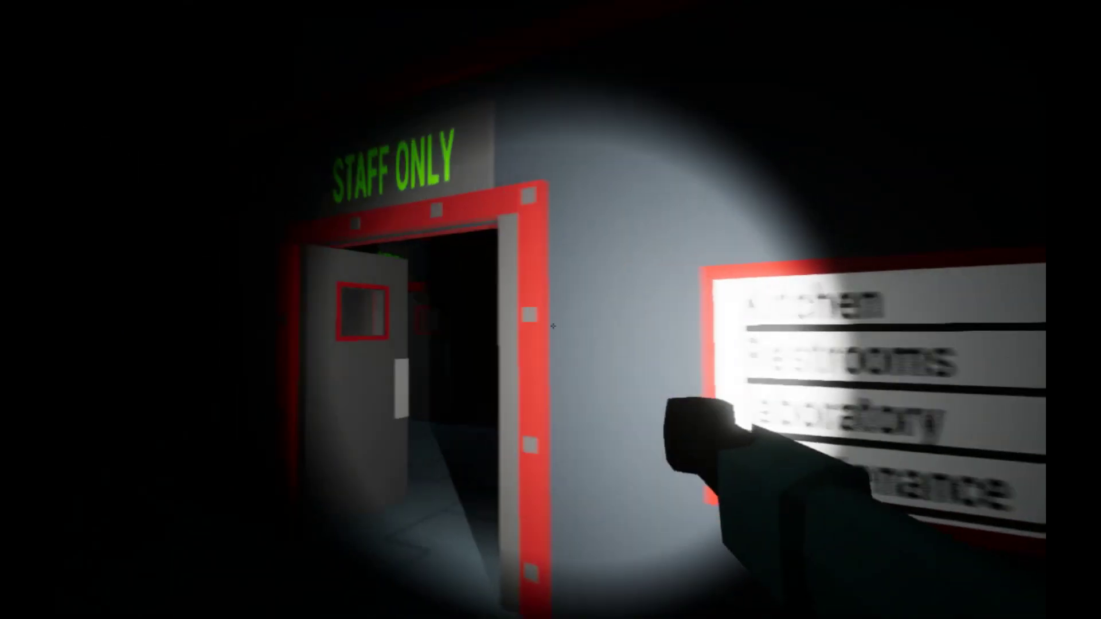
pyautogui.press('w')
pyautogui.press('w')
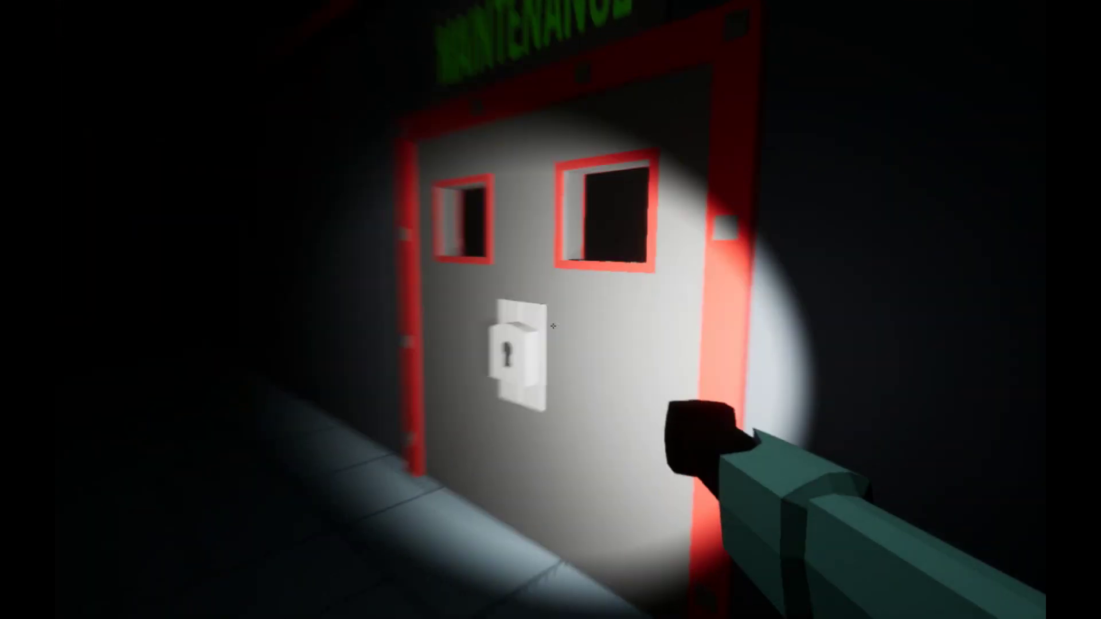
pyautogui.press('w')
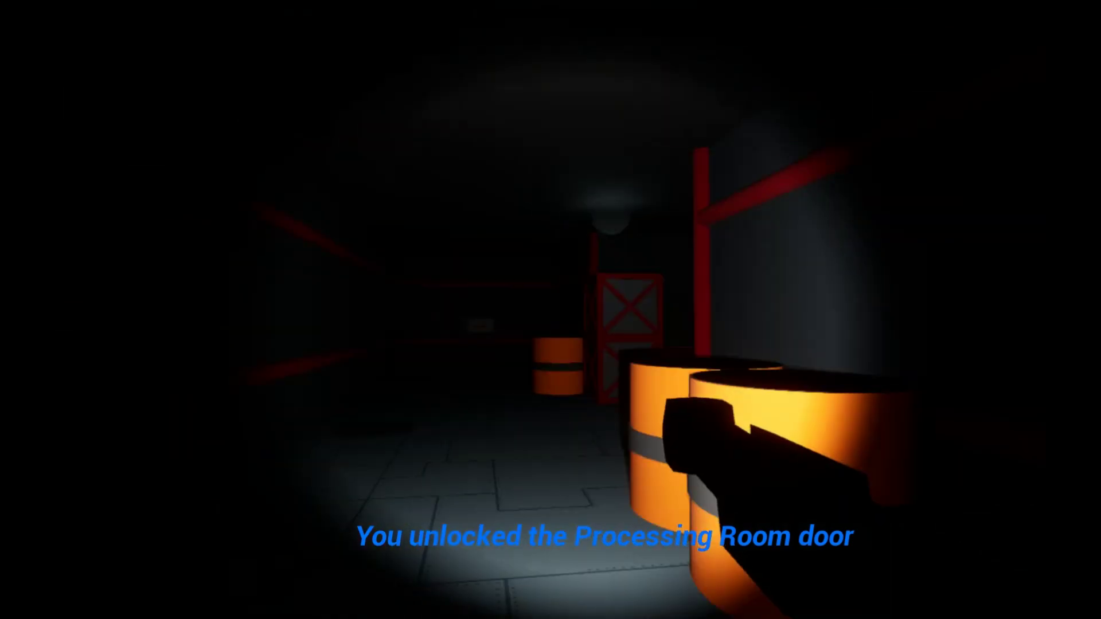
pyautogui.press('w')
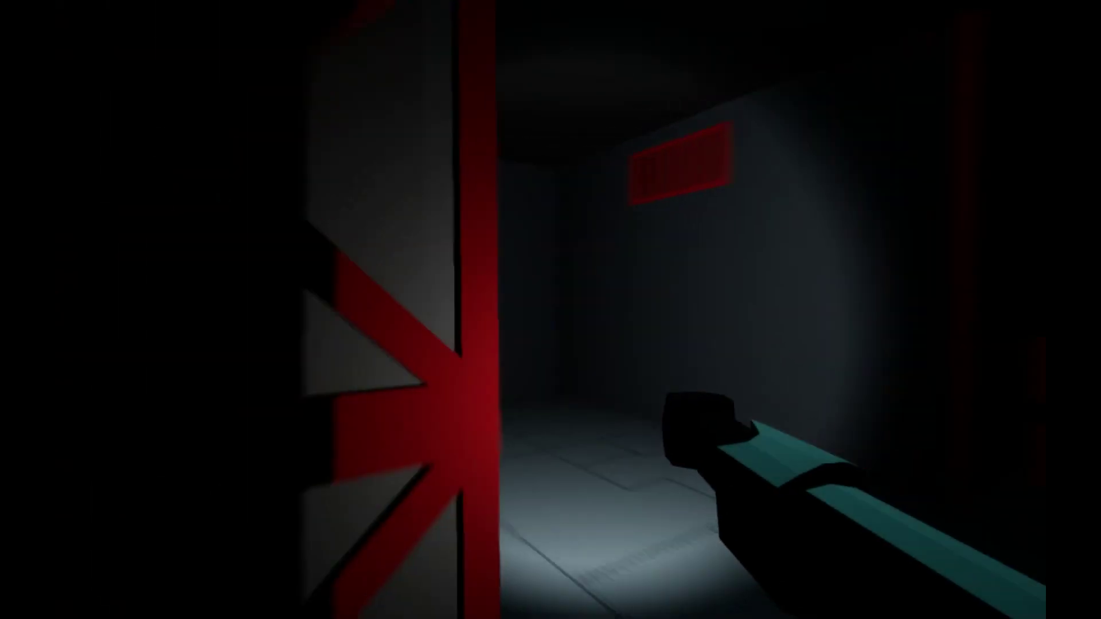
pyautogui.press('w')
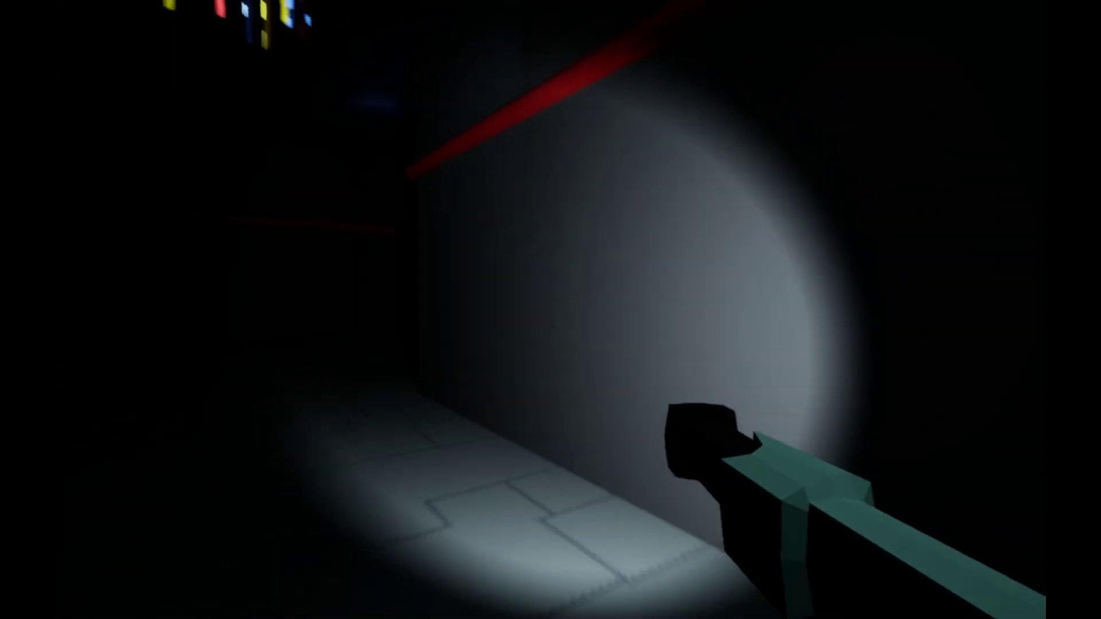
pyautogui.press('w')
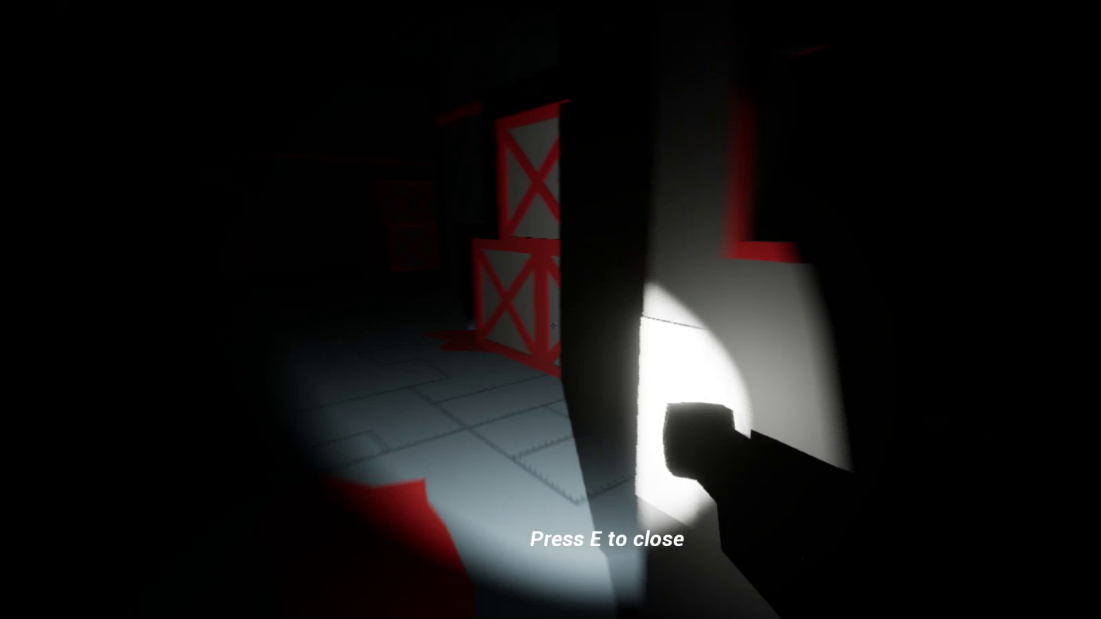
pyautogui.press('w')
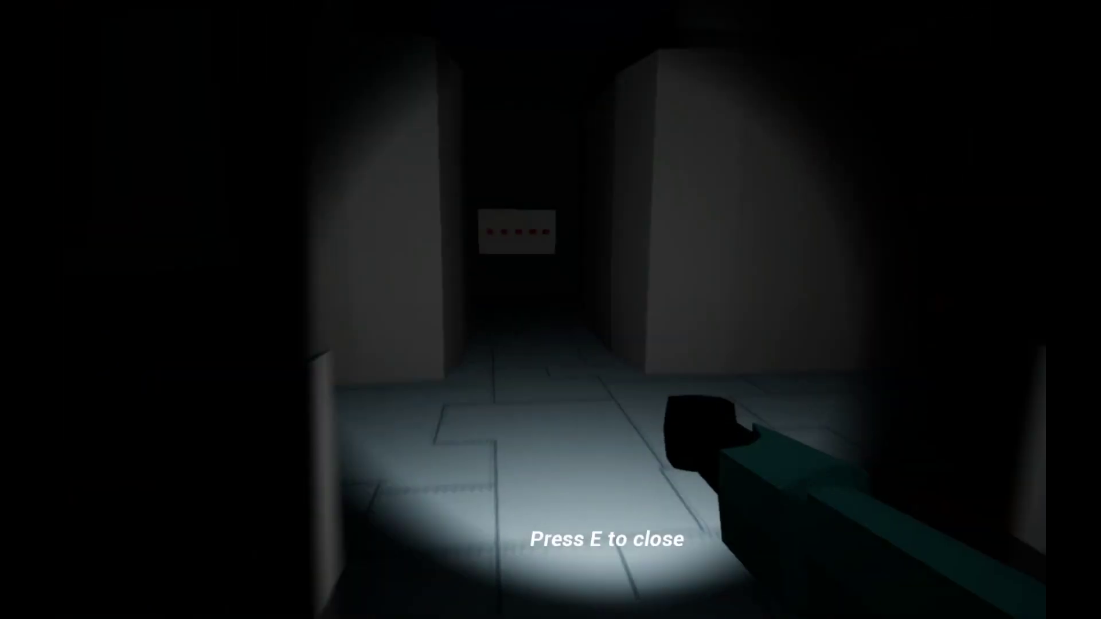
pyautogui.press('w')
pyautogui.press('w')
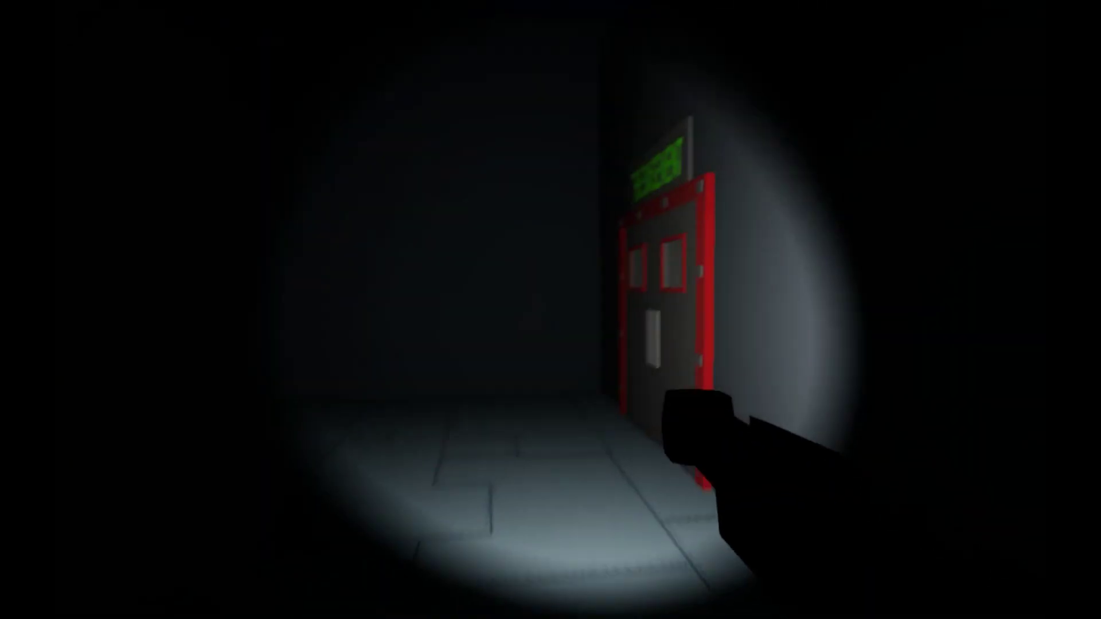
pyautogui.press('e')
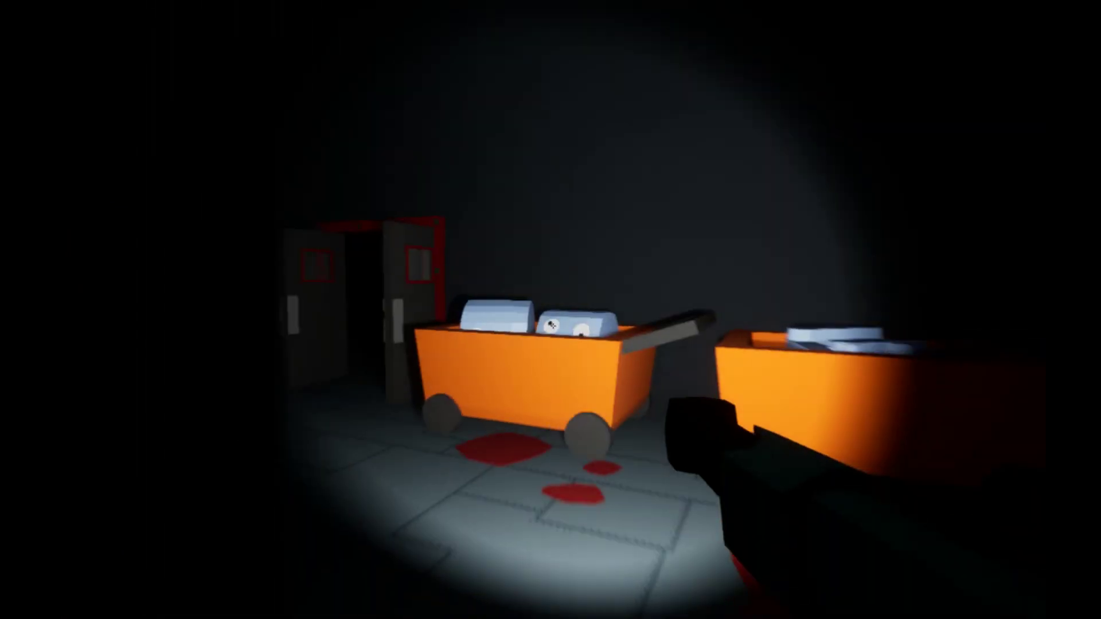
pyautogui.press('w')
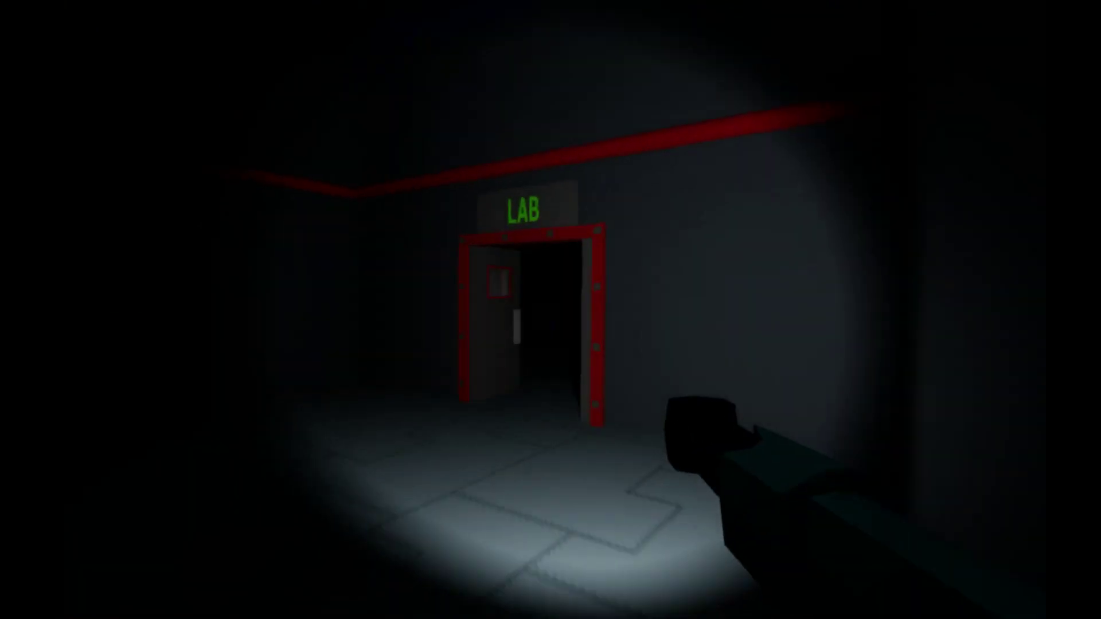
pyautogui.press('w')
pyautogui.press('w')
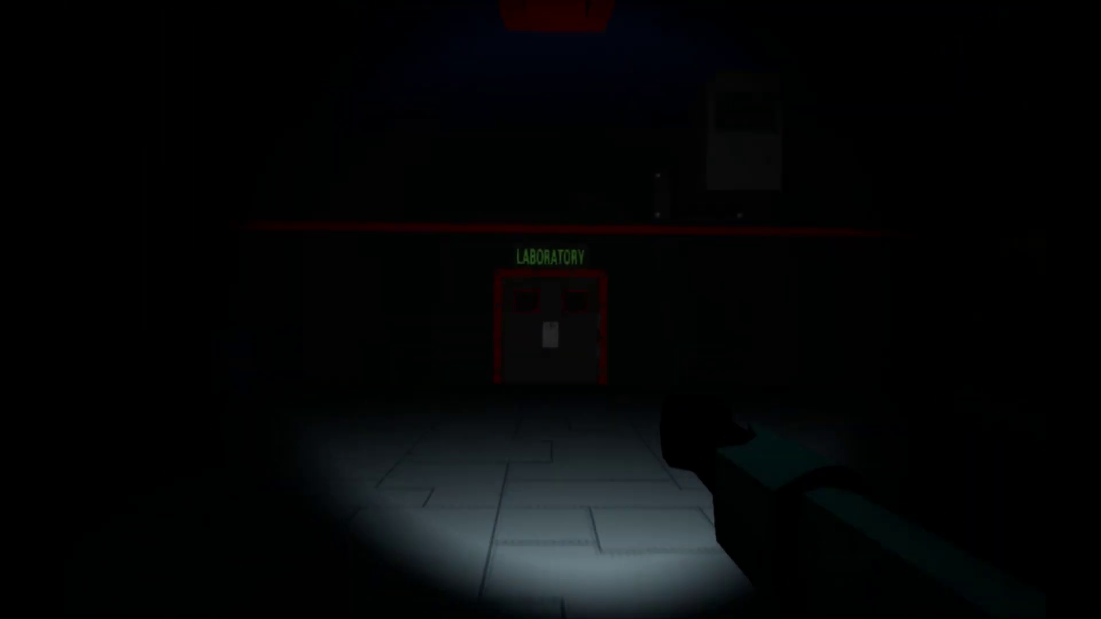
pyautogui.press('w')
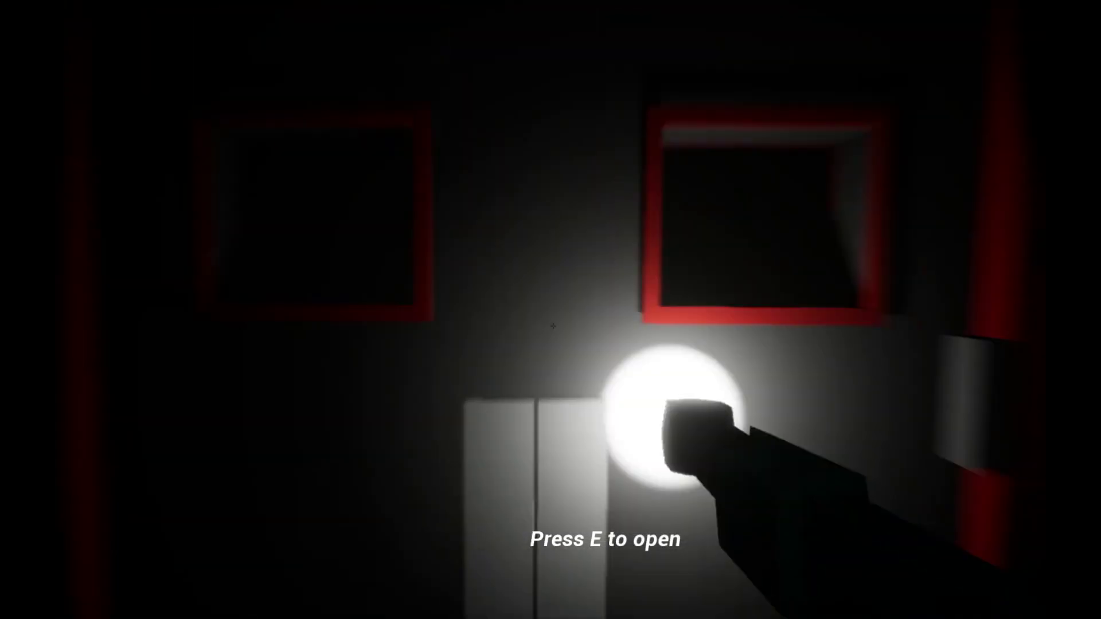
pyautogui.press('e')
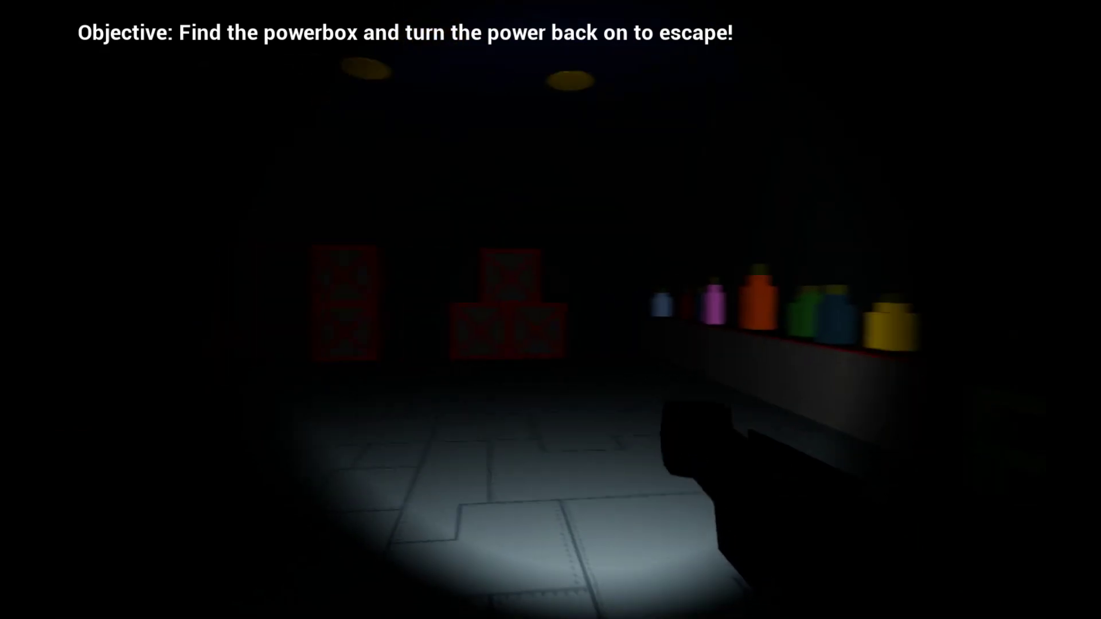
pyautogui.press('w')
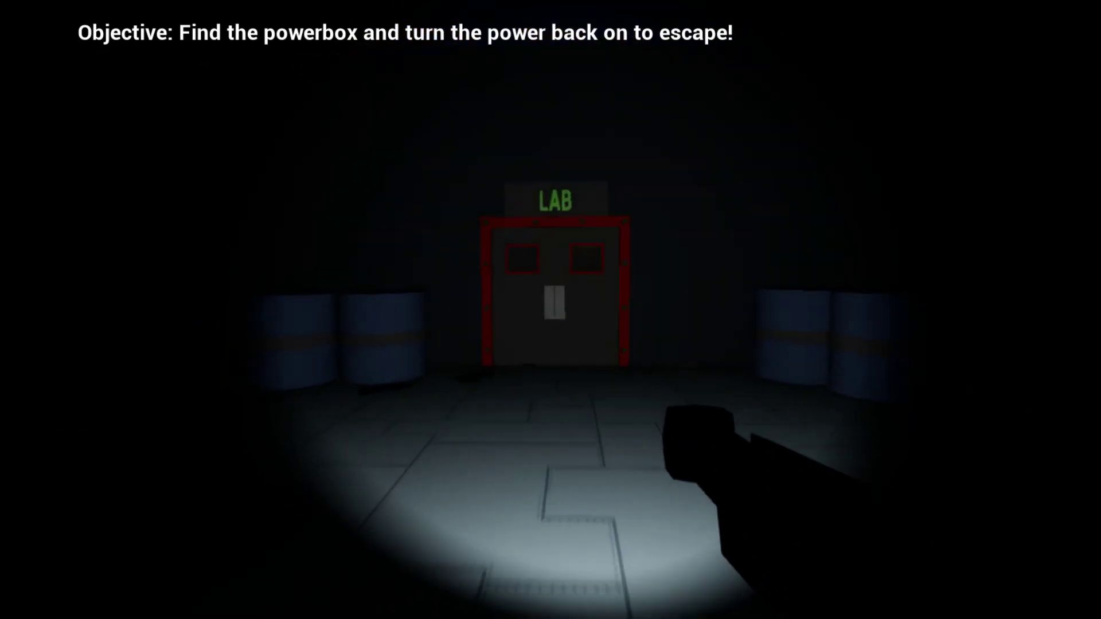
pyautogui.press('e')
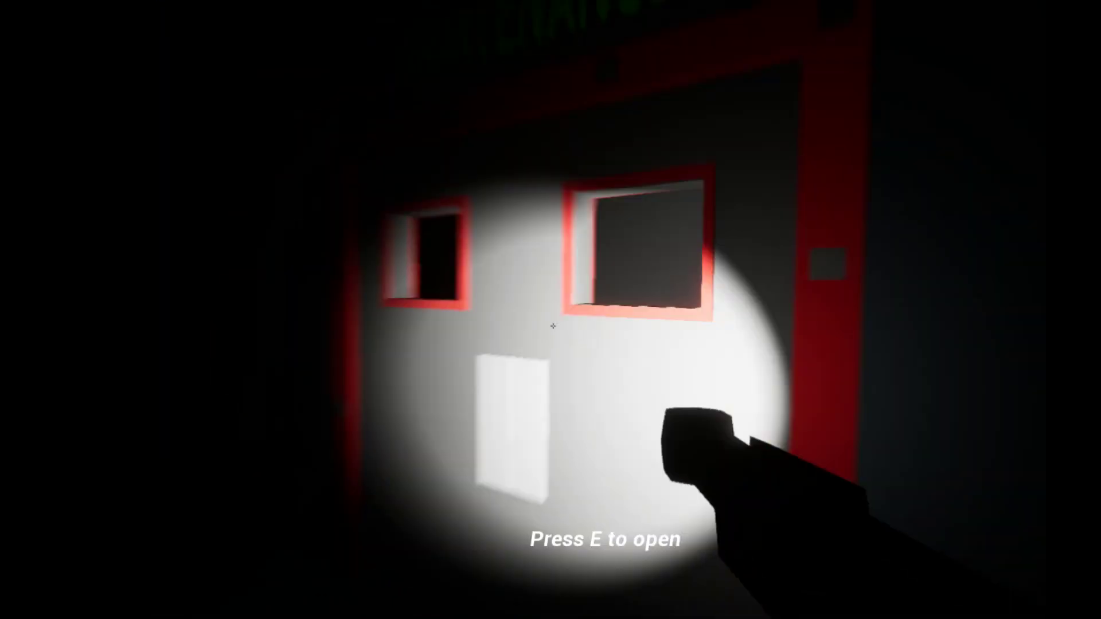
pyautogui.press('e')
pyautogui.press('w')
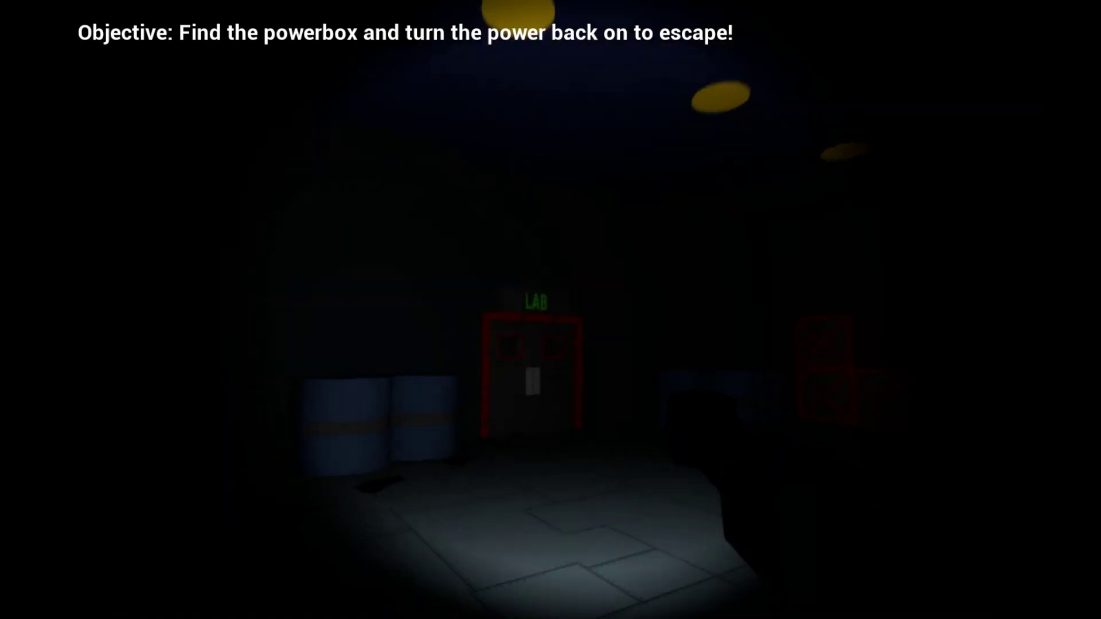
pyautogui.press('w')
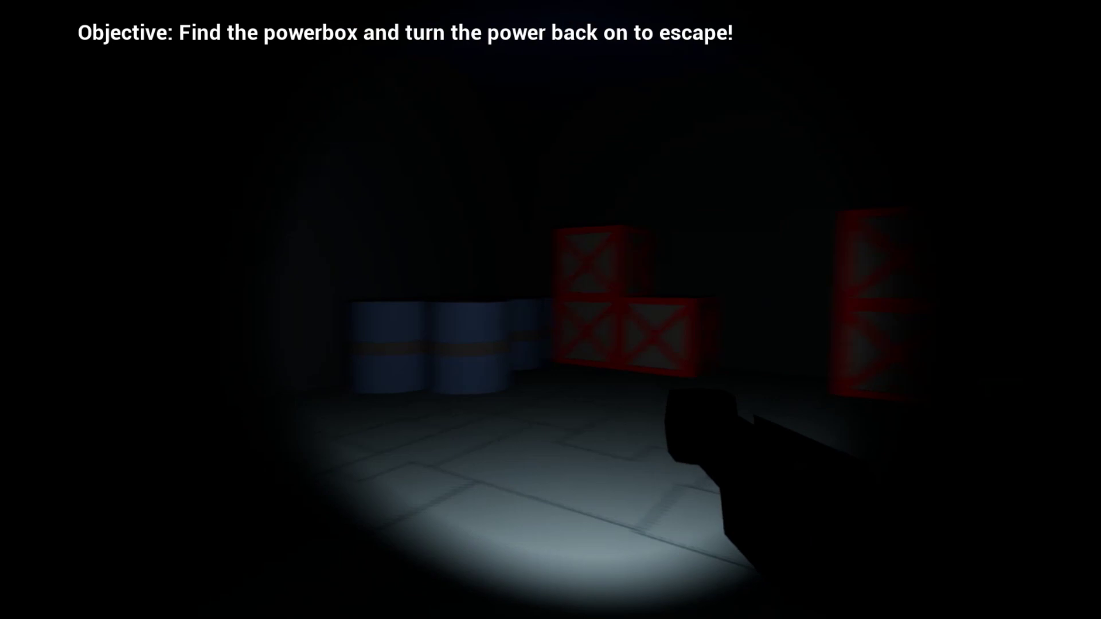
pyautogui.press('e')
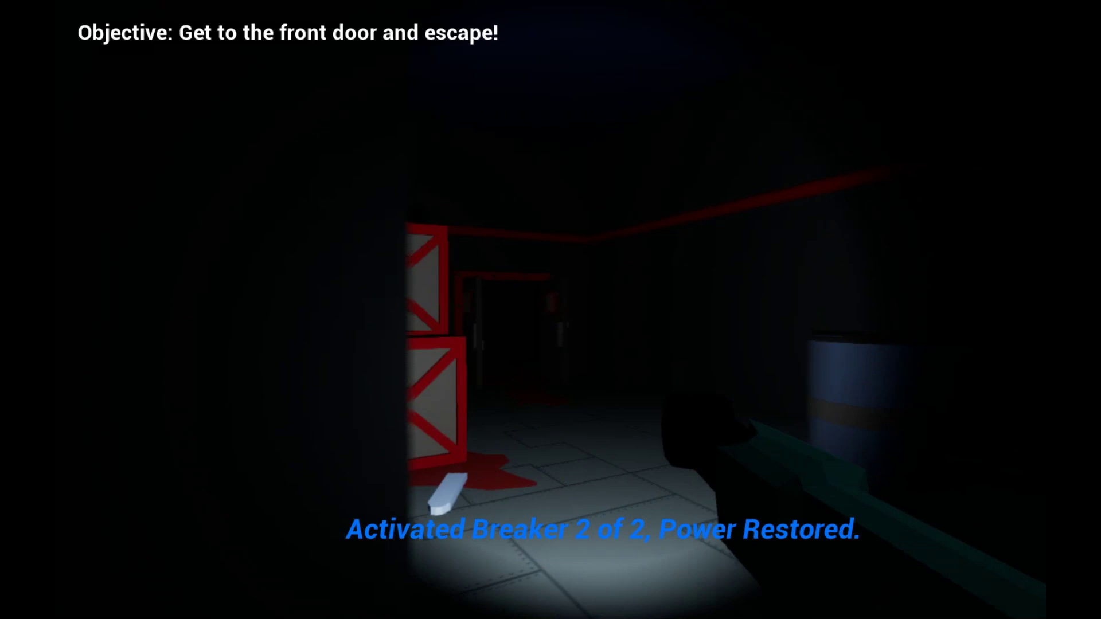
pyautogui.press('w')
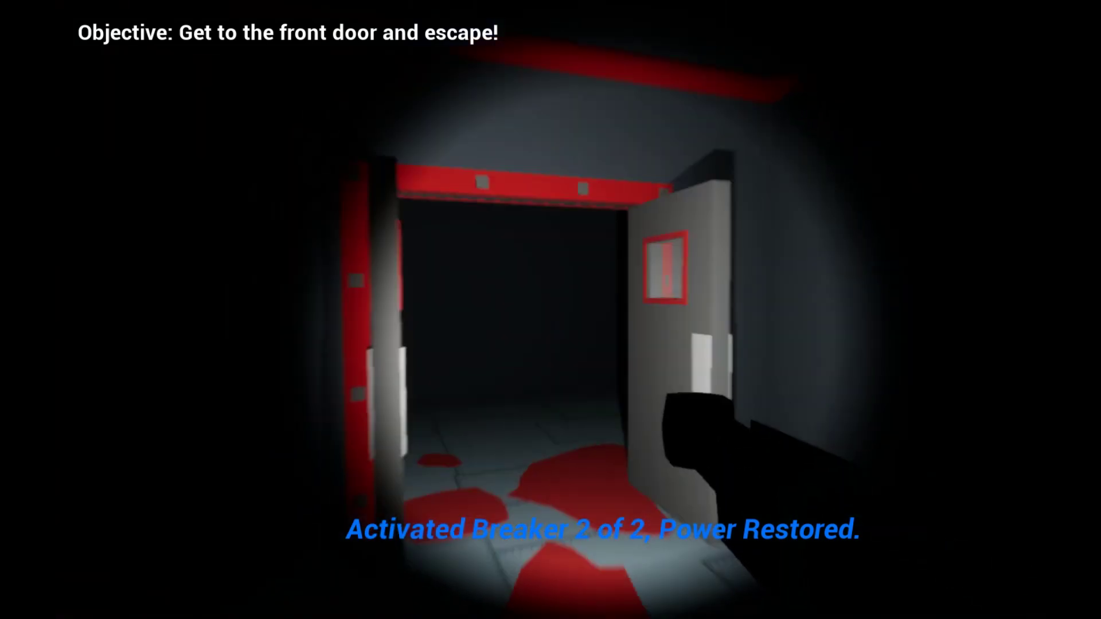
pyautogui.press('w')
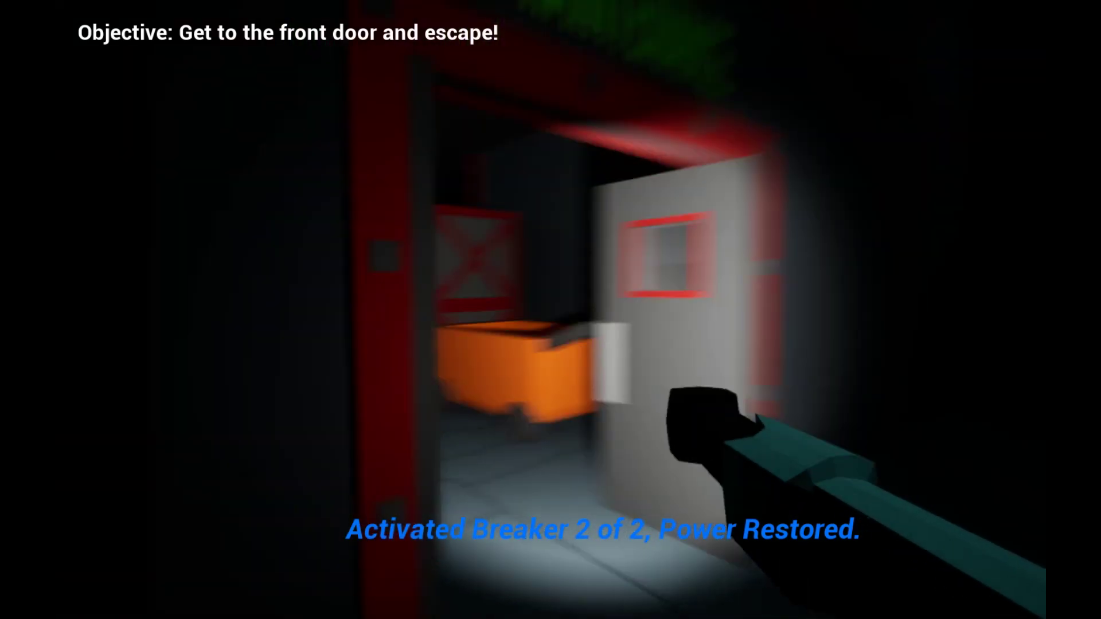
pyautogui.press('w')
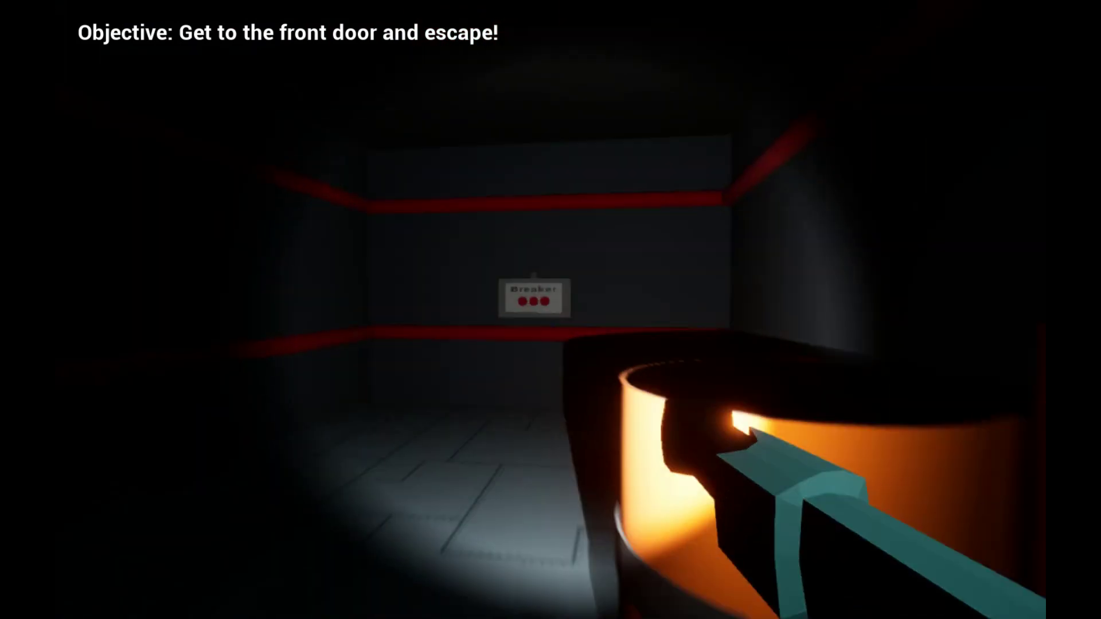
pyautogui.press('w')
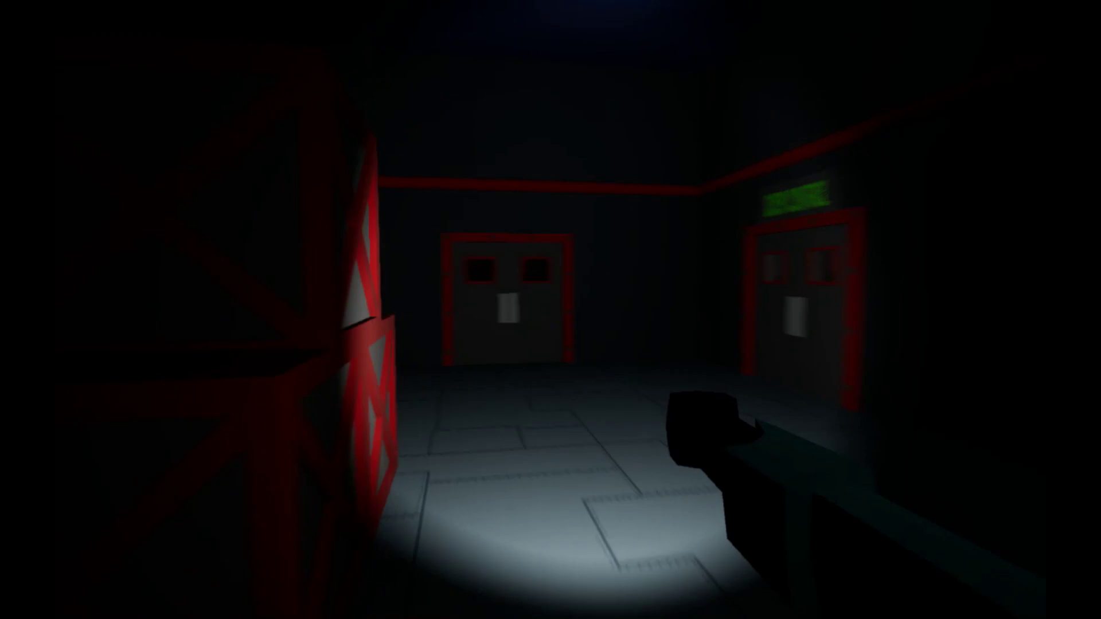
pyautogui.press('s')
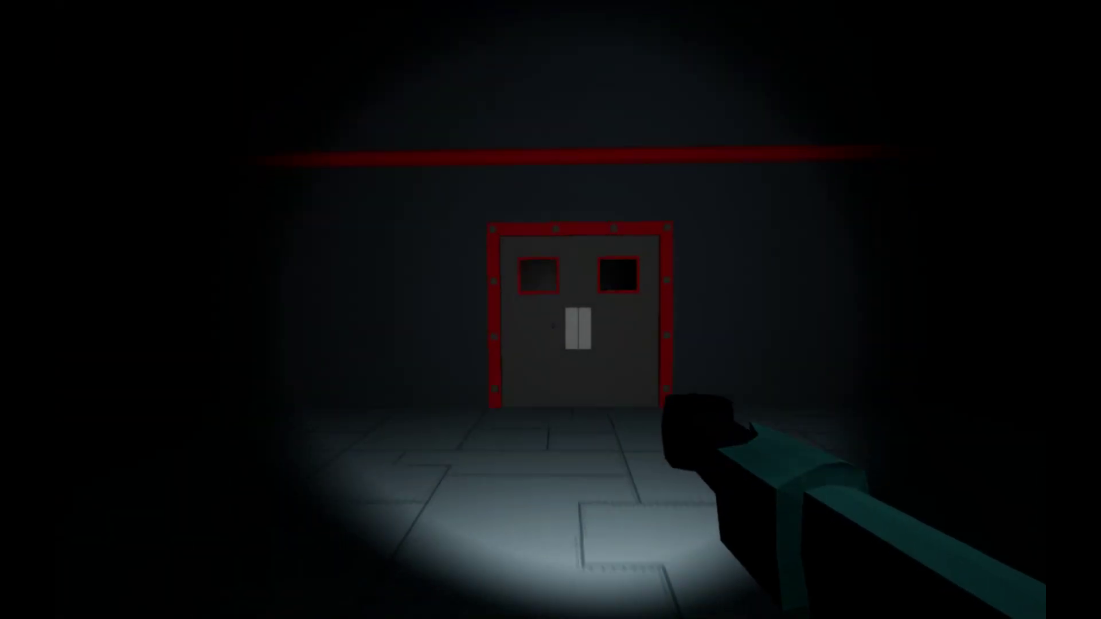
pyautogui.press('w')
pyautogui.press('w')
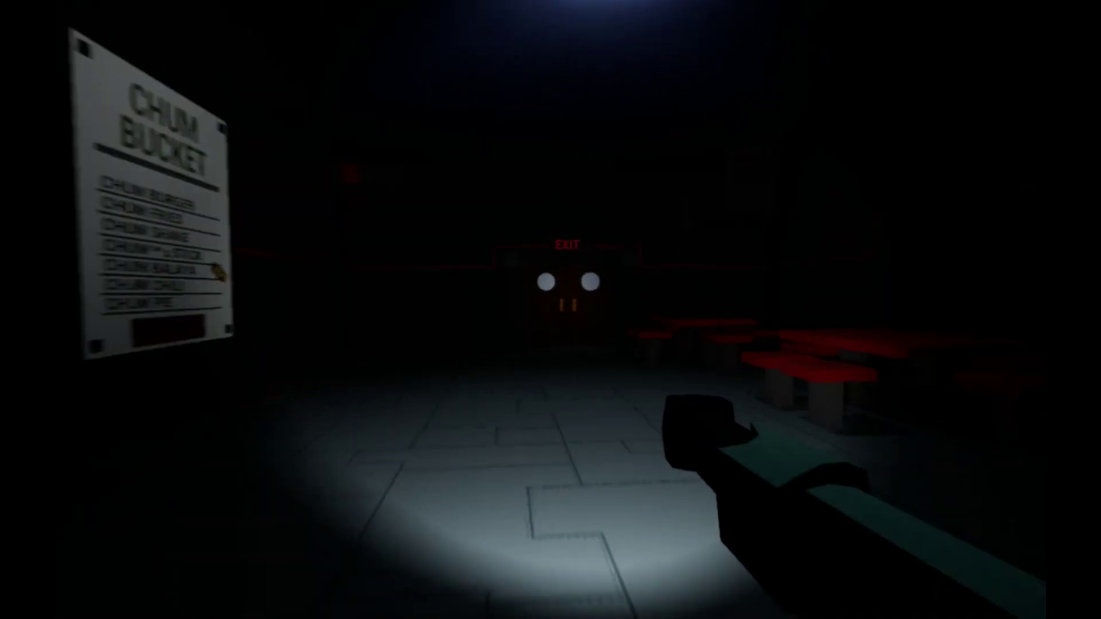
pyautogui.press('w')
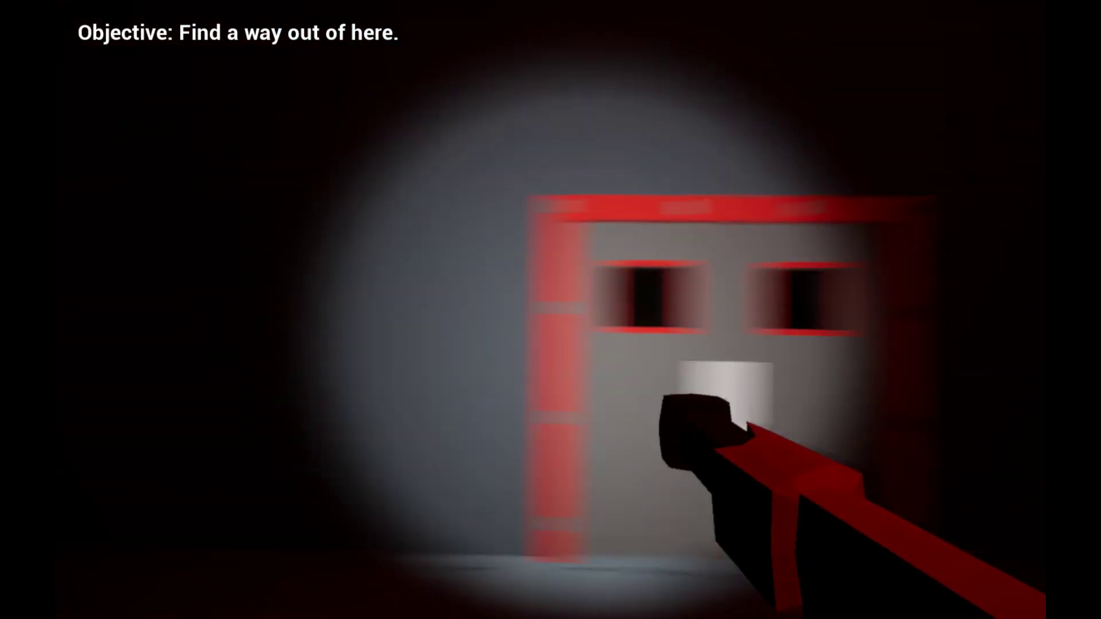
pyautogui.press('e')
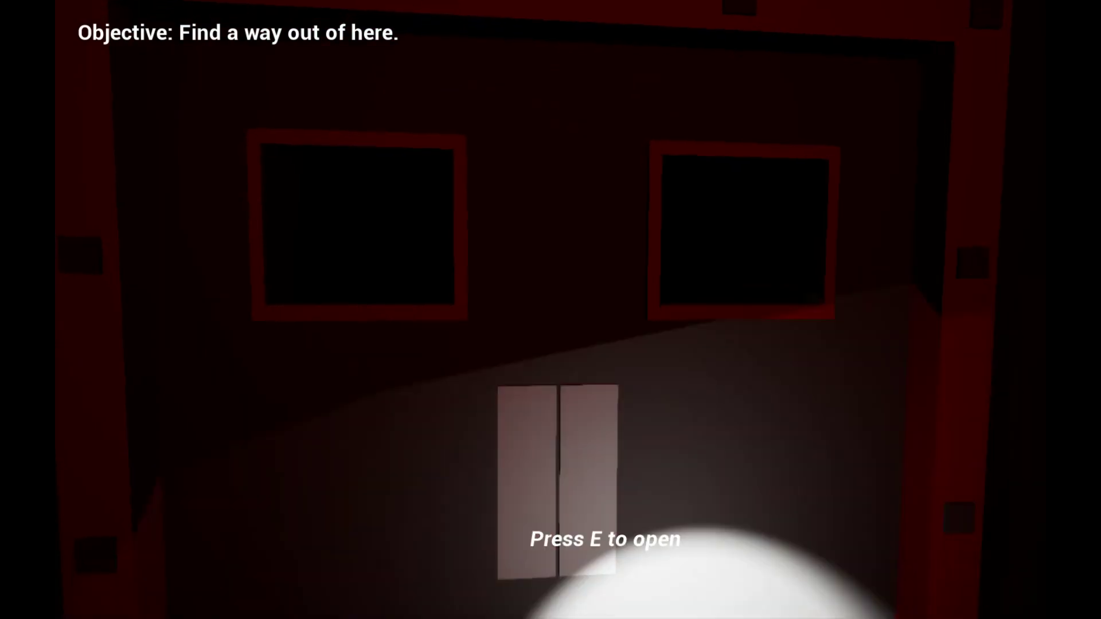
pyautogui.press('e')
pyautogui.press('w')
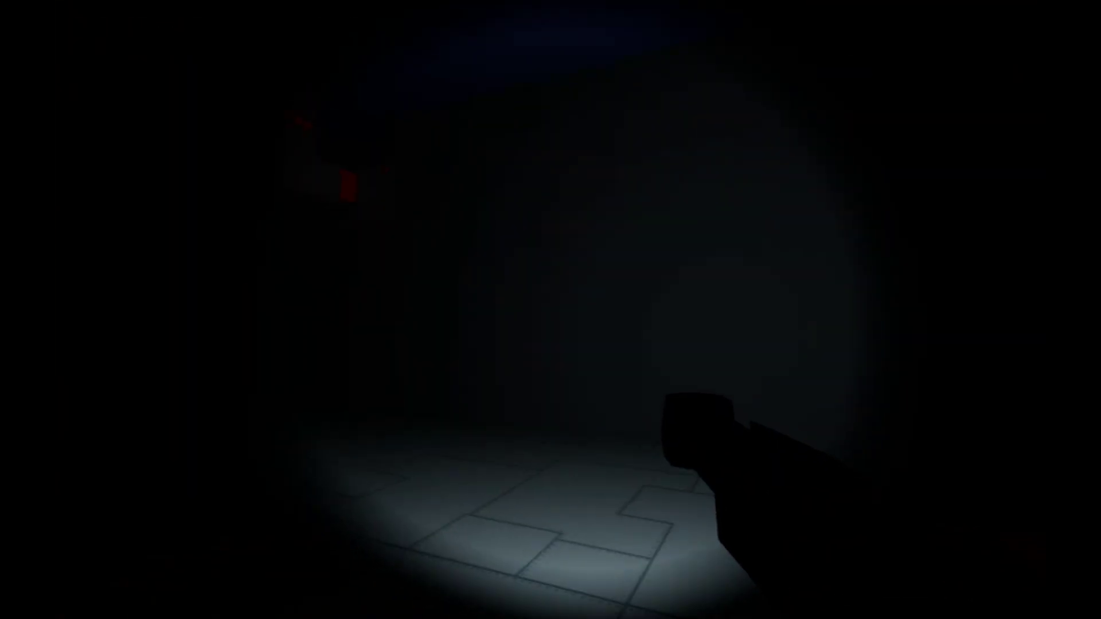
pyautogui.press('w')
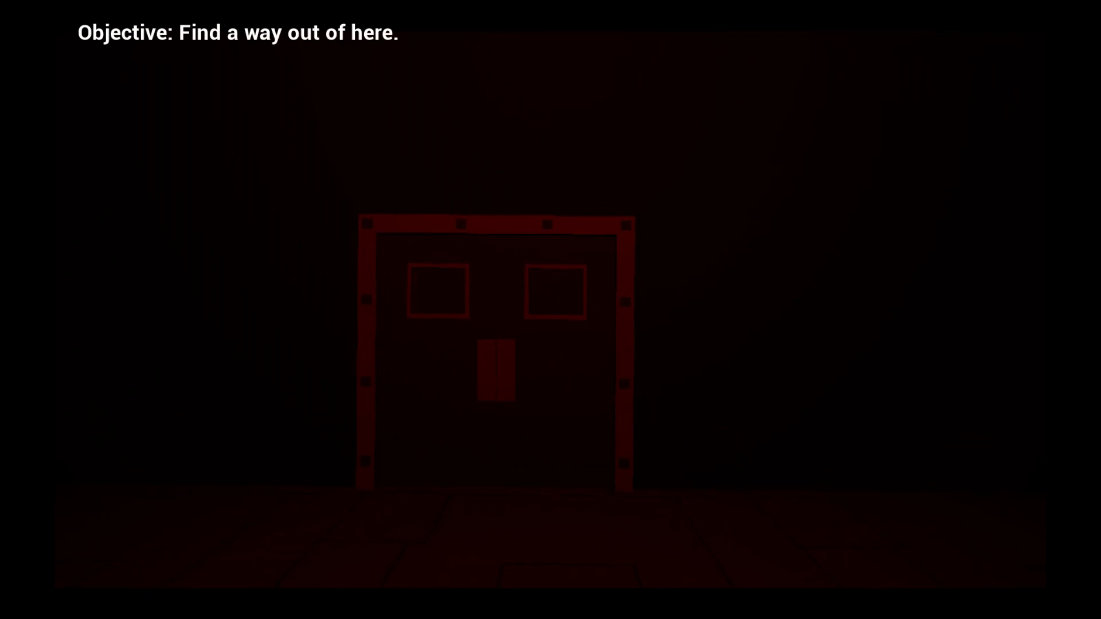
pyautogui.press('e')
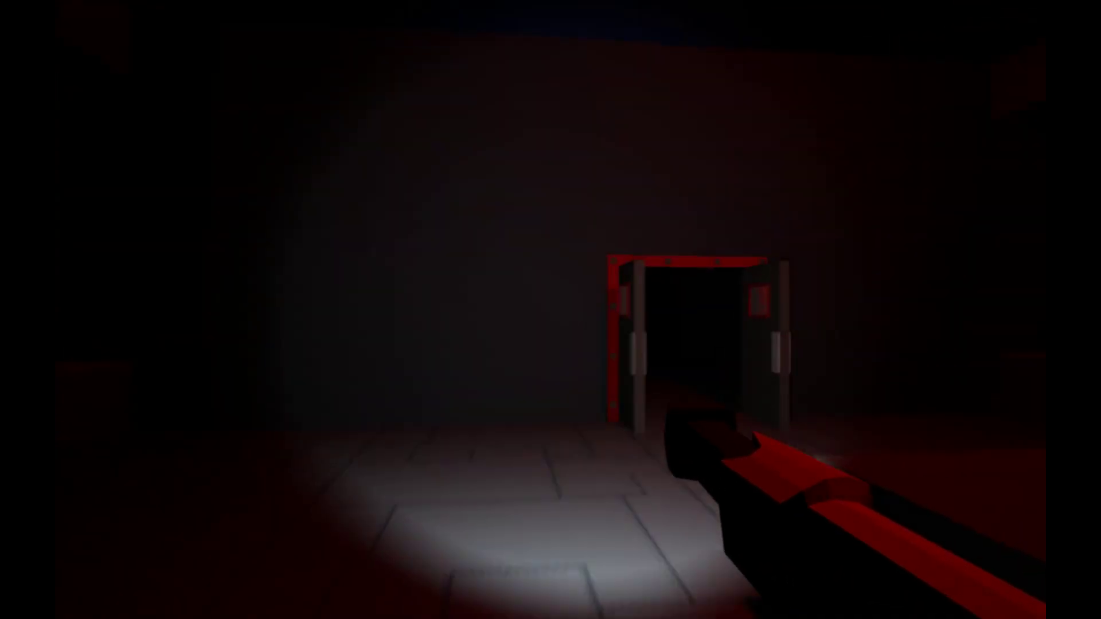
pyautogui.press('w')
pyautogui.press('w')
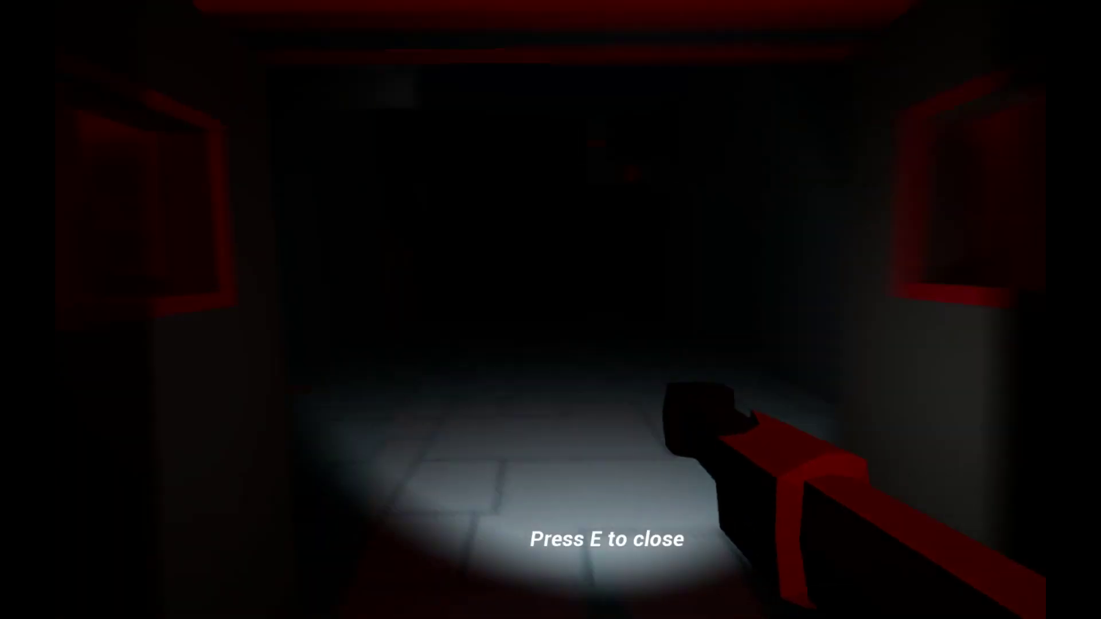
pyautogui.press('w')
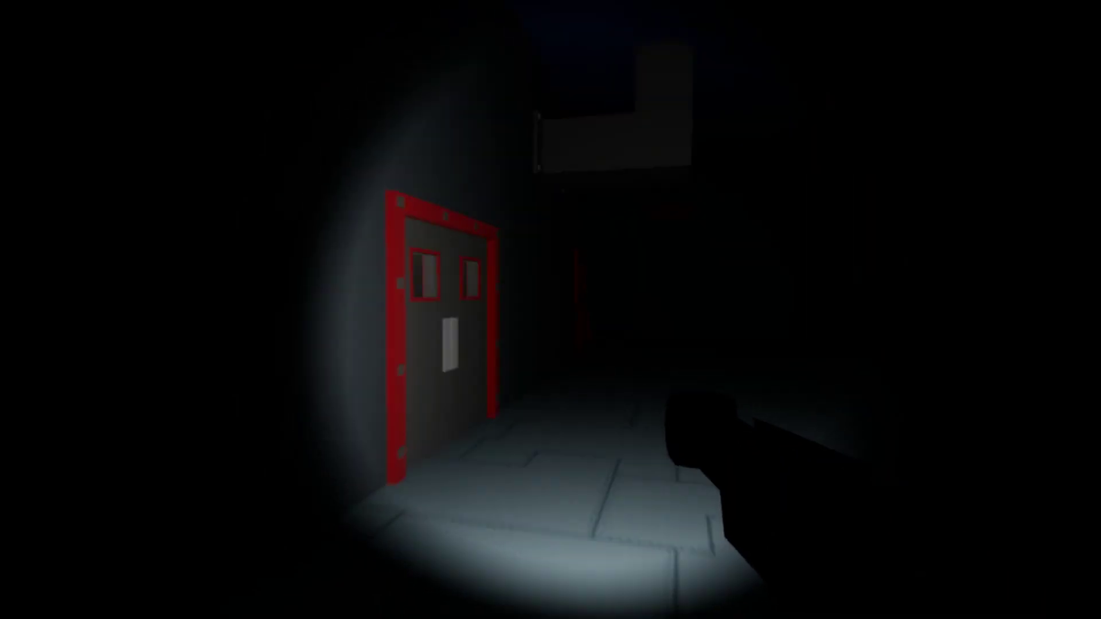
pyautogui.press('w')
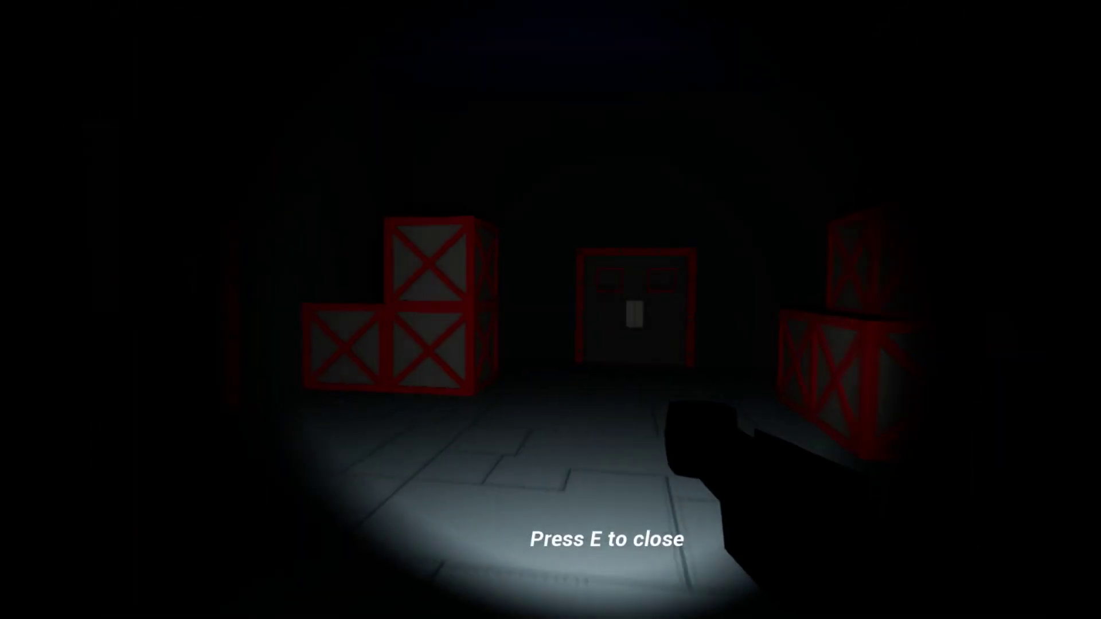
pyautogui.press('w')
pyautogui.press('w')
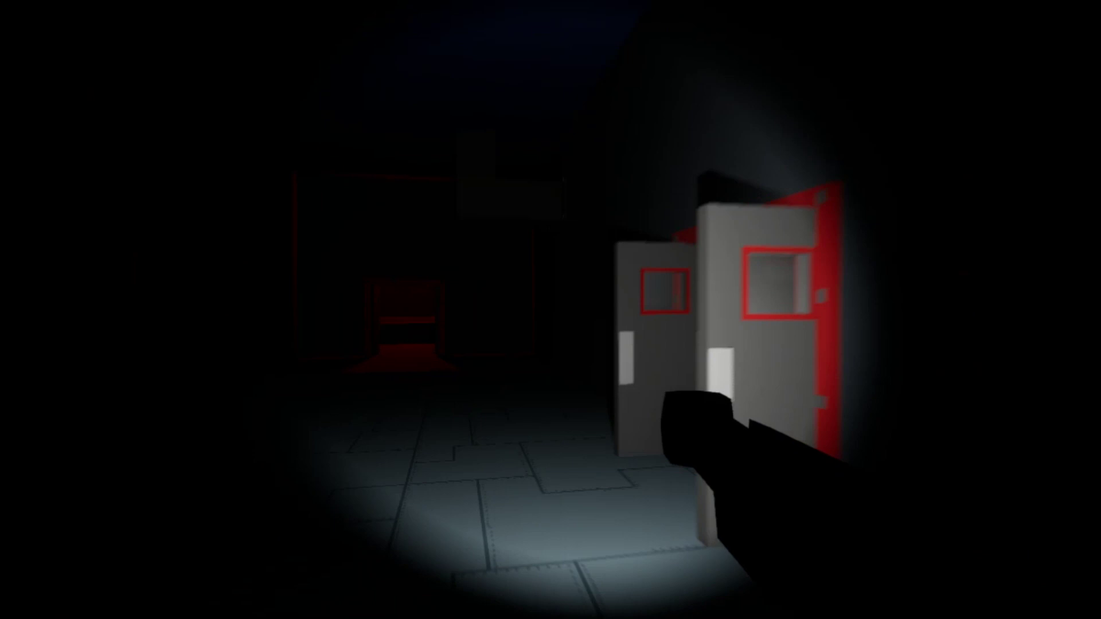
pyautogui.press('w')
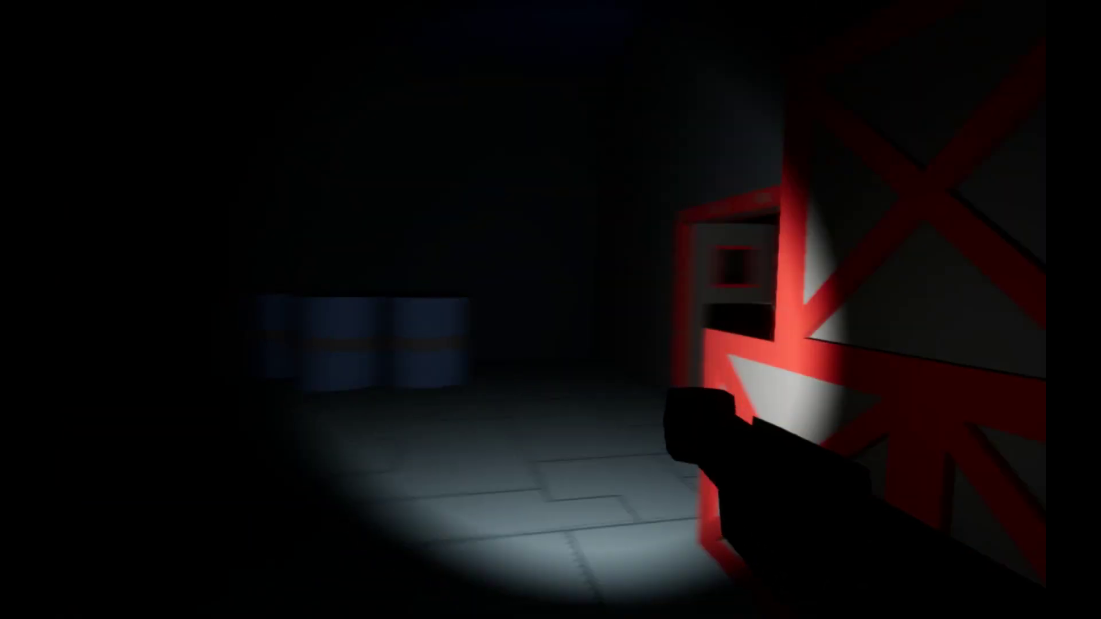
pyautogui.press('w')
pyautogui.press('w')
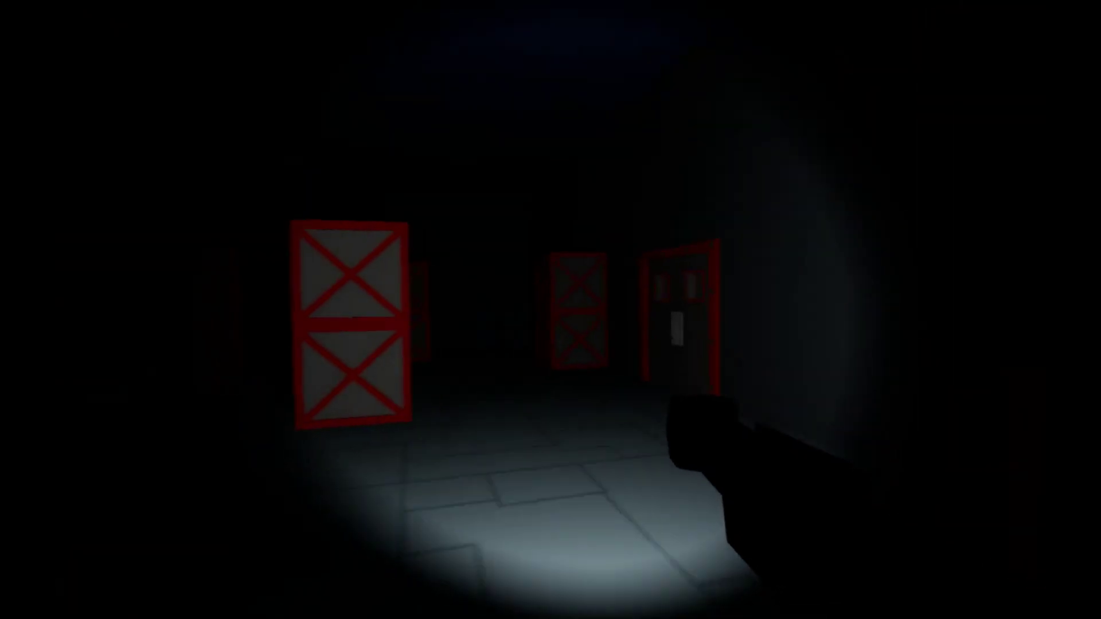
pyautogui.press('e')
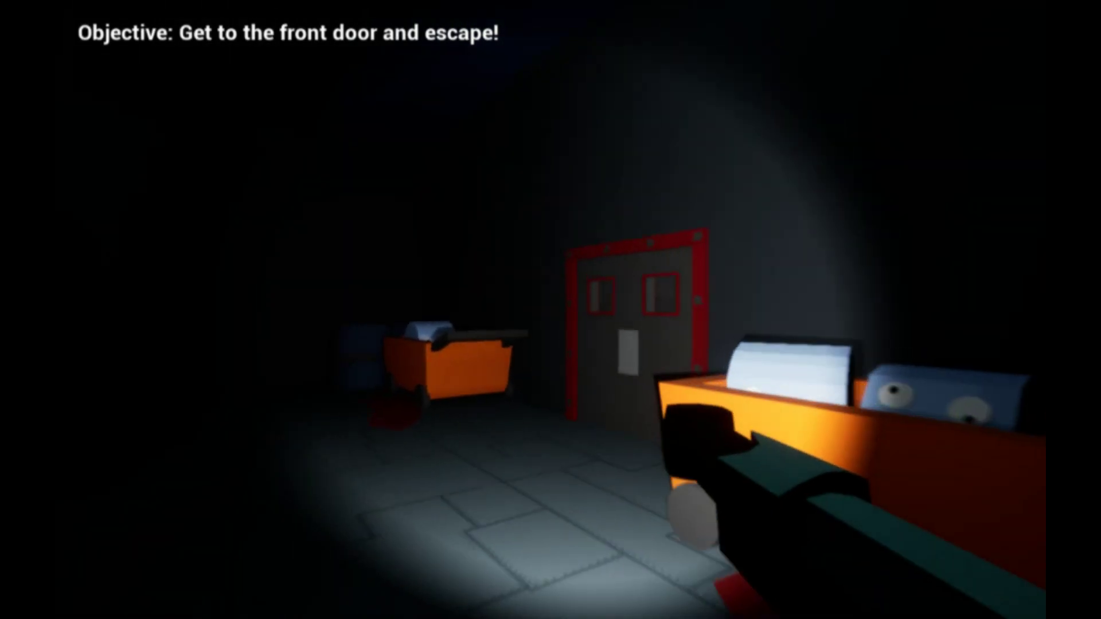
pyautogui.press('e')
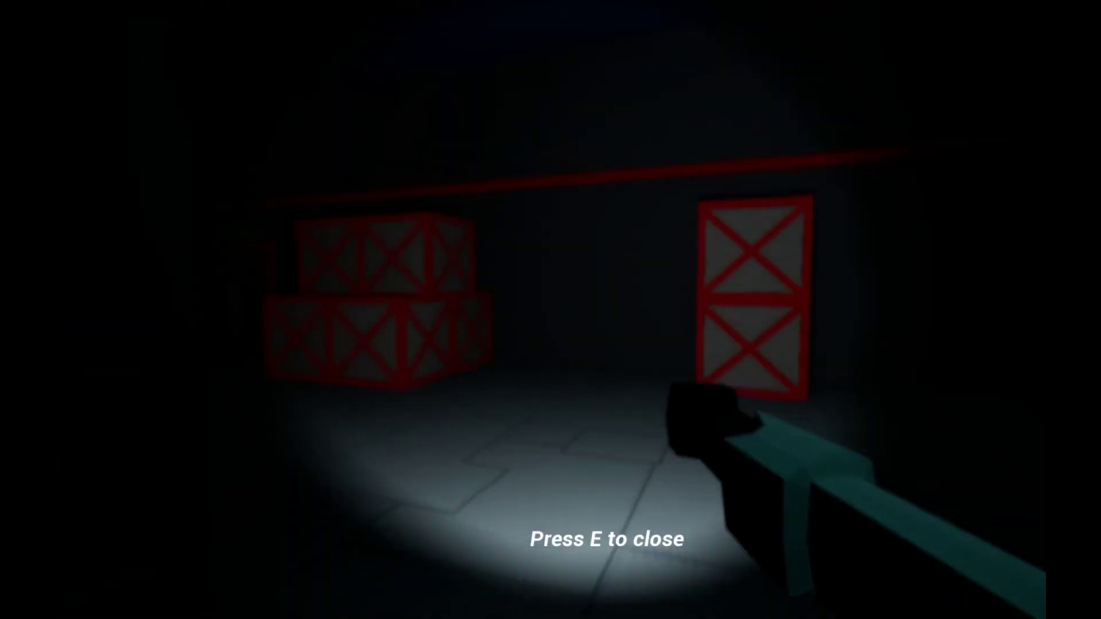